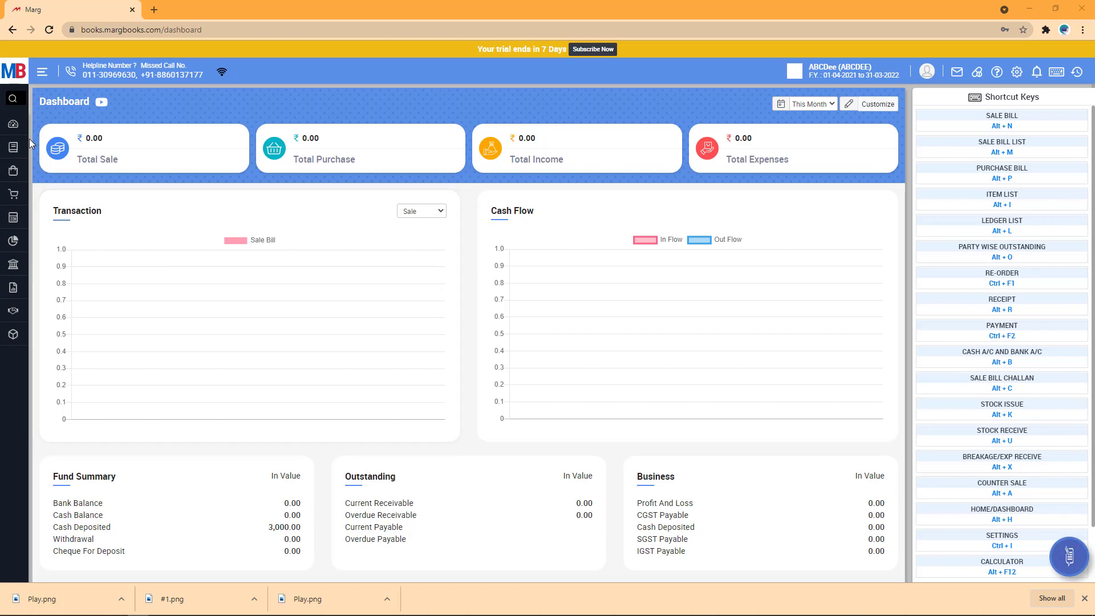
Open the ledger Opening Balance list and review it: Bank 20,000.00 Dr, Cash Account 80,000.00 Dr.
{"action": "mouse_move", "coordinate": [23, 134]}
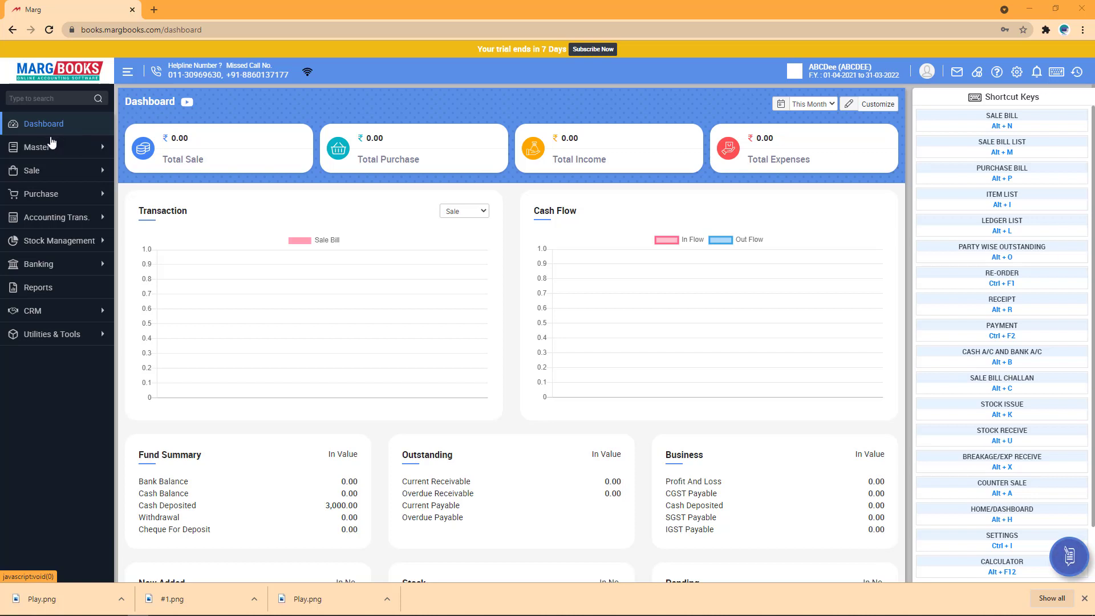
{"action": "left_click", "coordinate": [51, 147]}
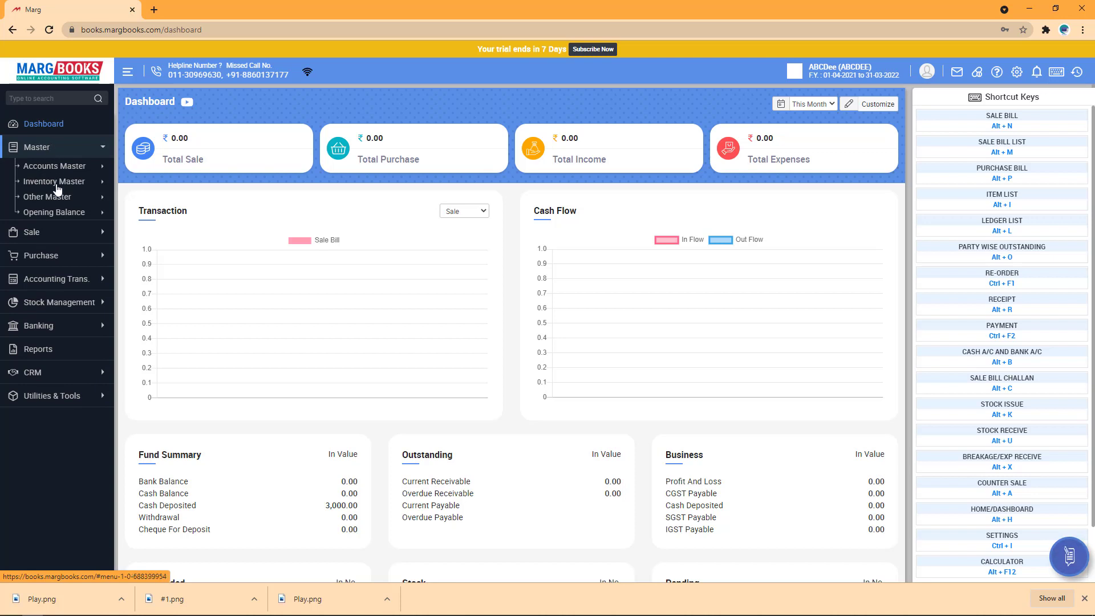
{"action": "left_click", "coordinate": [54, 212]}
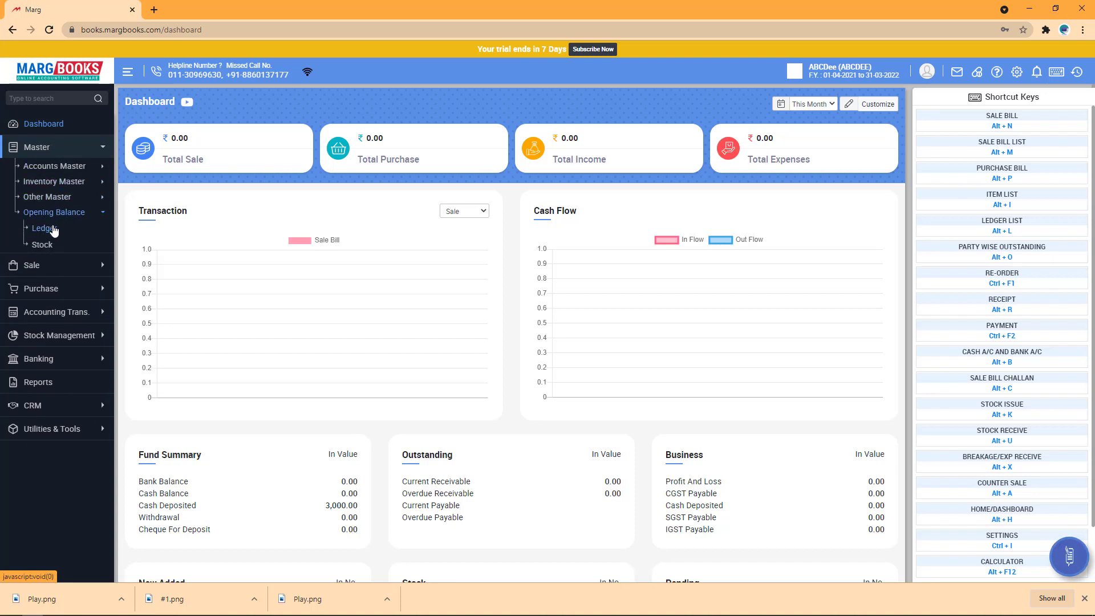
{"action": "left_click", "coordinate": [51, 228]}
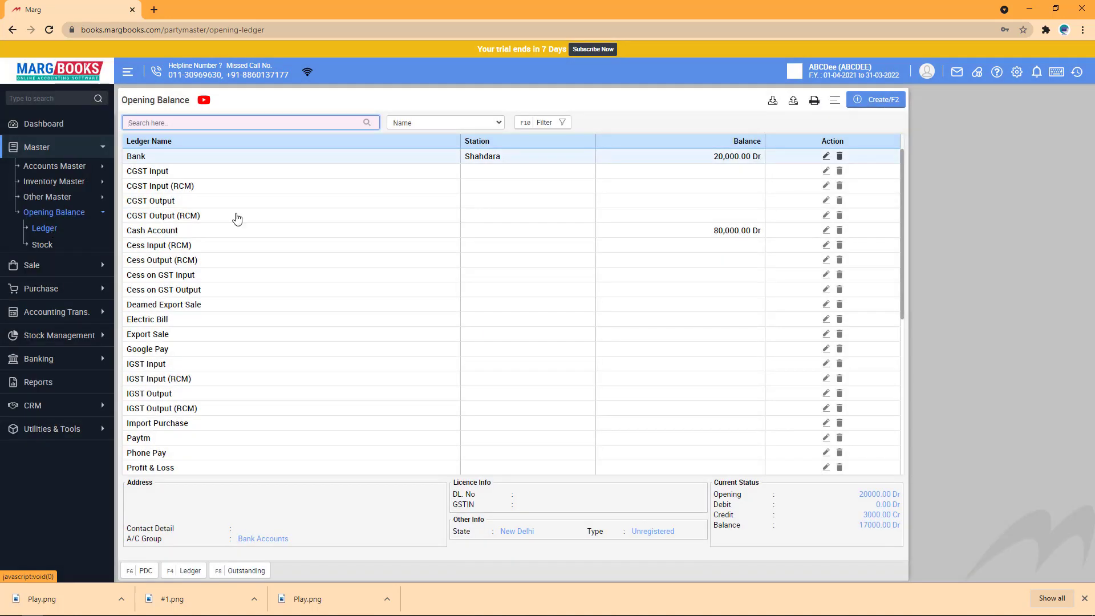
{"action": "scroll", "coordinate": [571, 257], "scroll_direction": "down", "scroll_amount": 3}
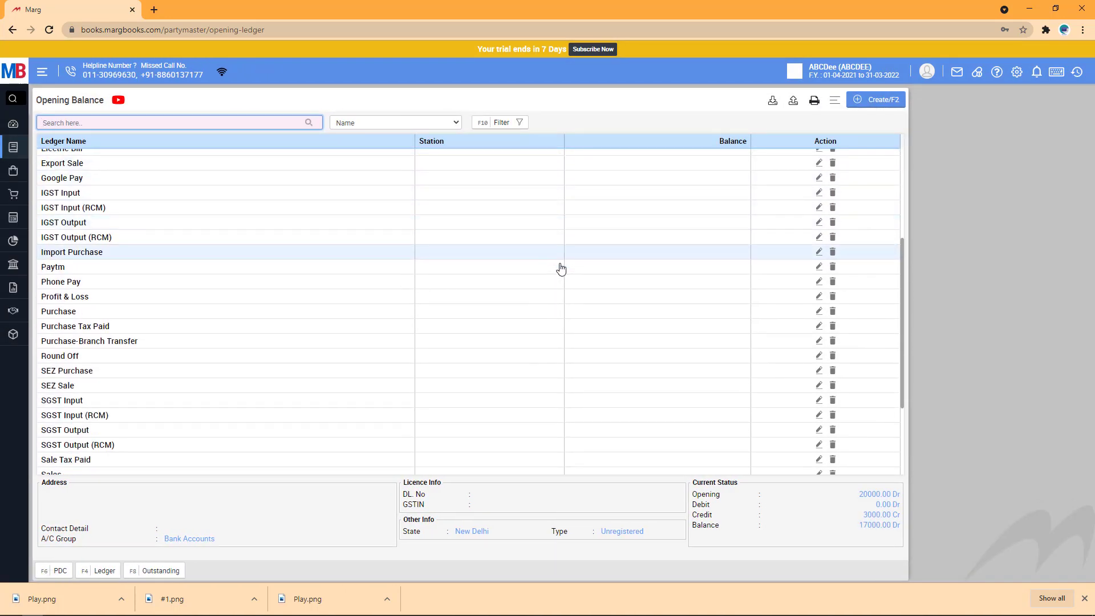
{"action": "scroll", "coordinate": [561, 269], "scroll_direction": "down", "scroll_amount": 2}
{"action": "scroll", "coordinate": [561, 269], "scroll_direction": "up", "scroll_amount": 1}
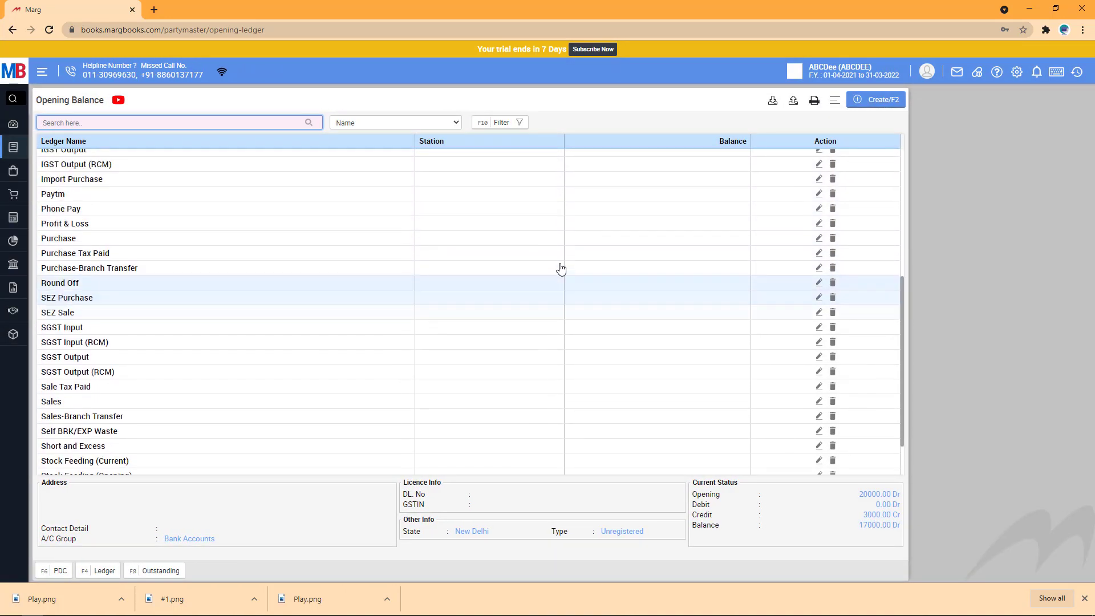
{"action": "scroll", "coordinate": [561, 269], "scroll_direction": "up", "scroll_amount": 5}
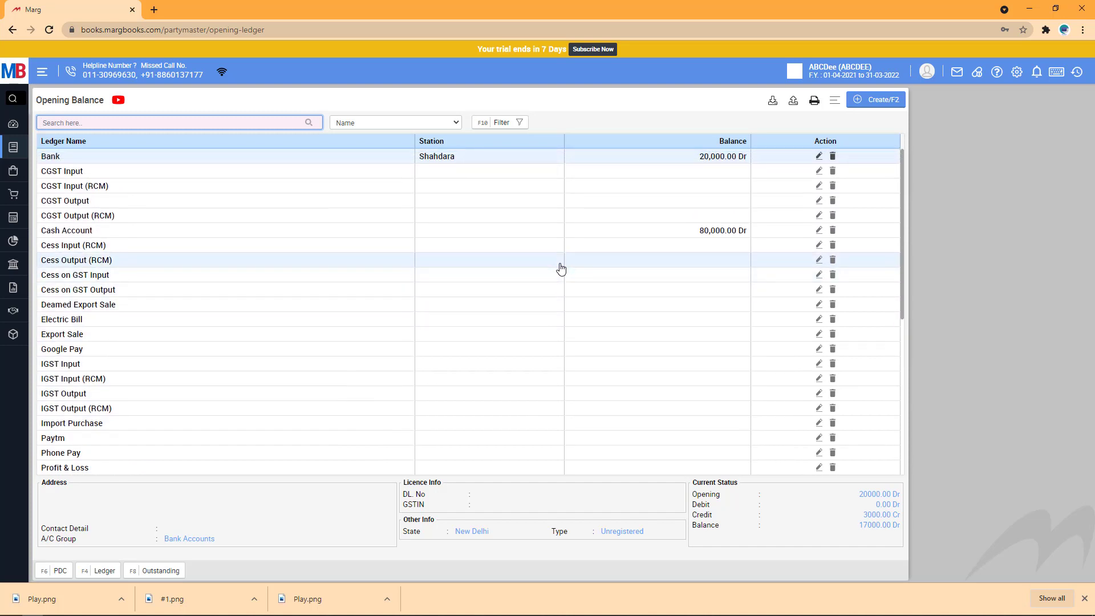
Start a new ledger with the party's name under Sundry Debtors, with station Others.
{"action": "left_click", "coordinate": [874, 100]}
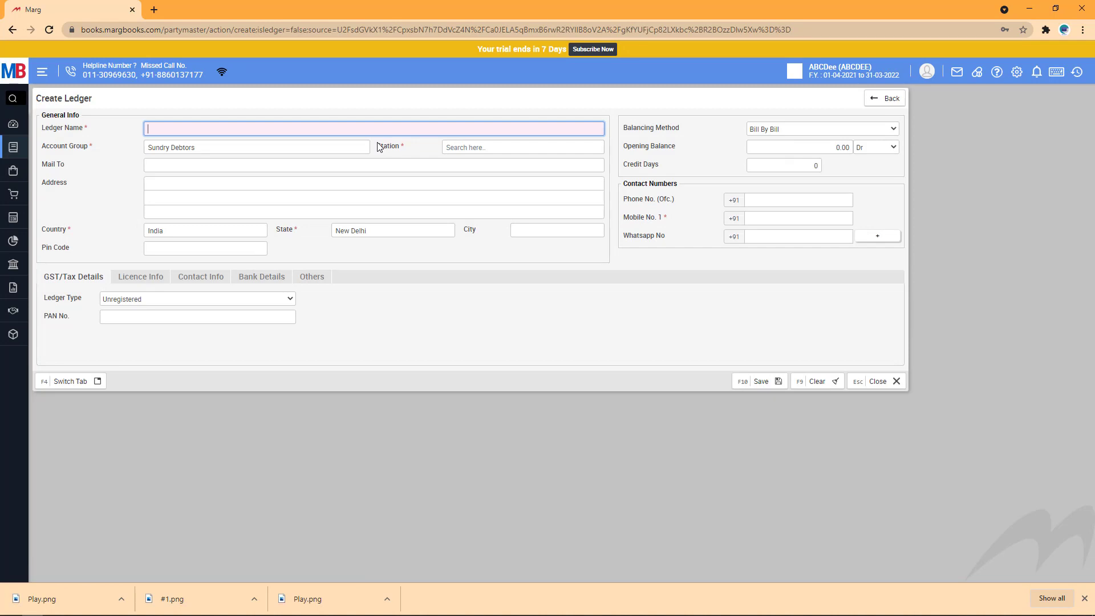
{"action": "type", "text": "Mohit"}
{"action": "key", "text": "Return"}
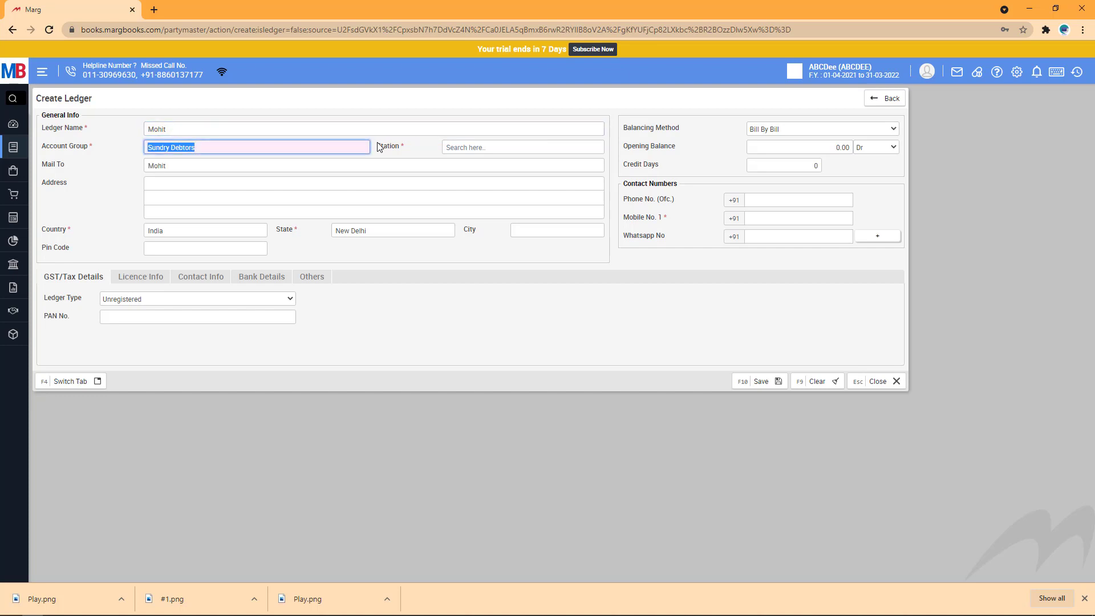
{"action": "left_click", "coordinate": [494, 148]}
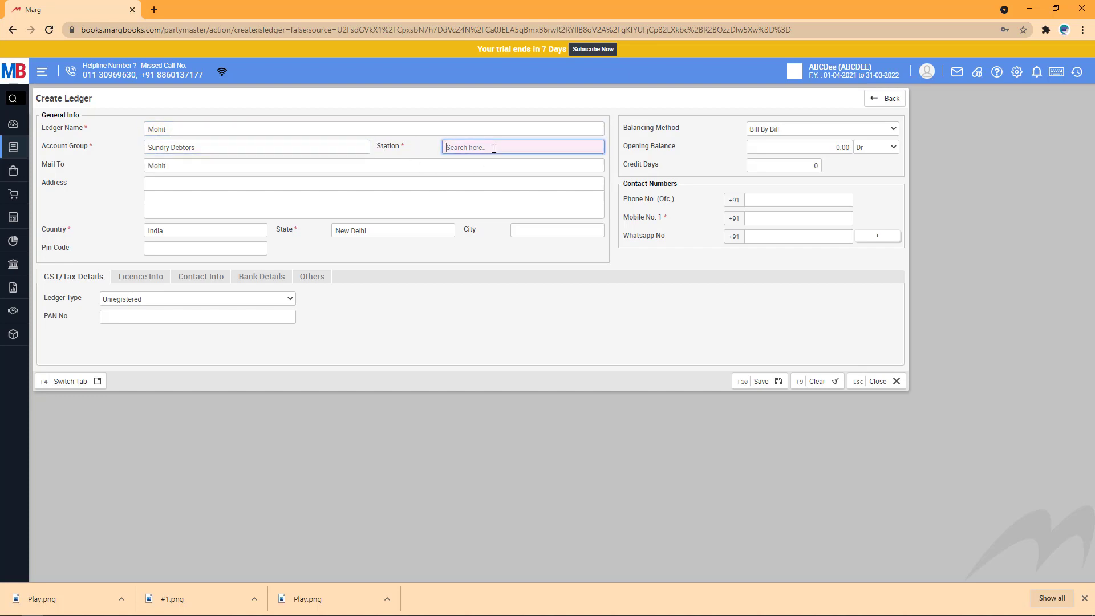
{"action": "left_click", "coordinate": [479, 162]}
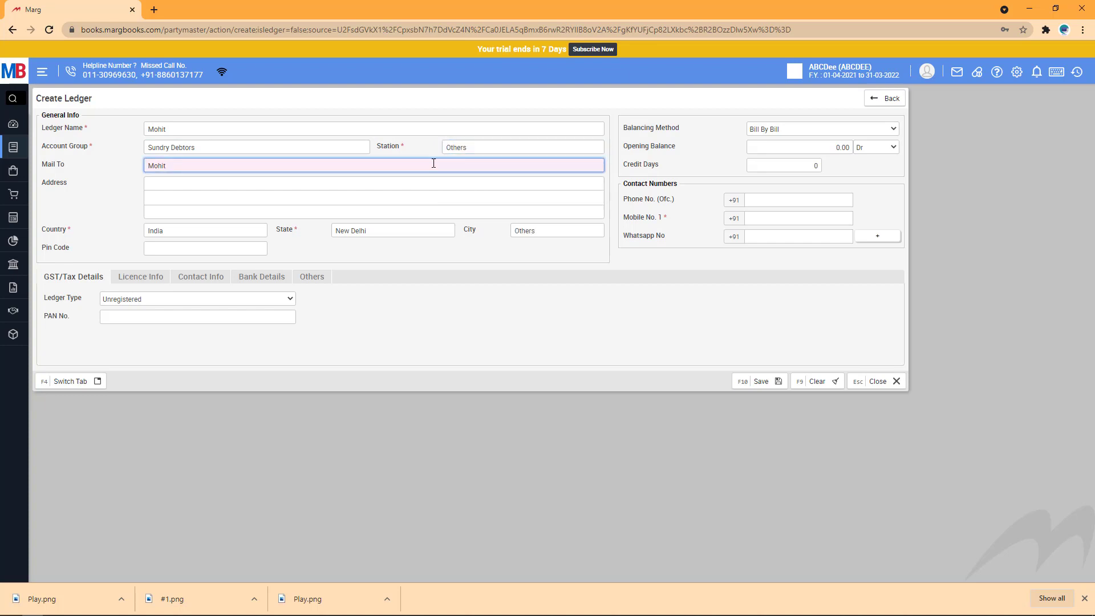
{"action": "left_click", "coordinate": [176, 182]}
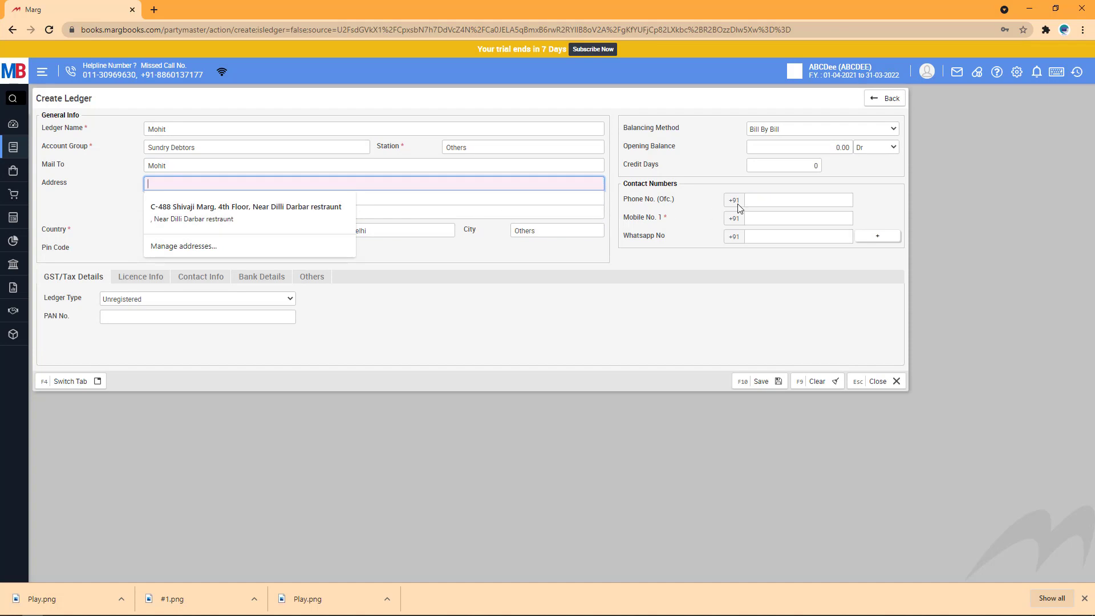
{"action": "left_click", "coordinate": [772, 223]}
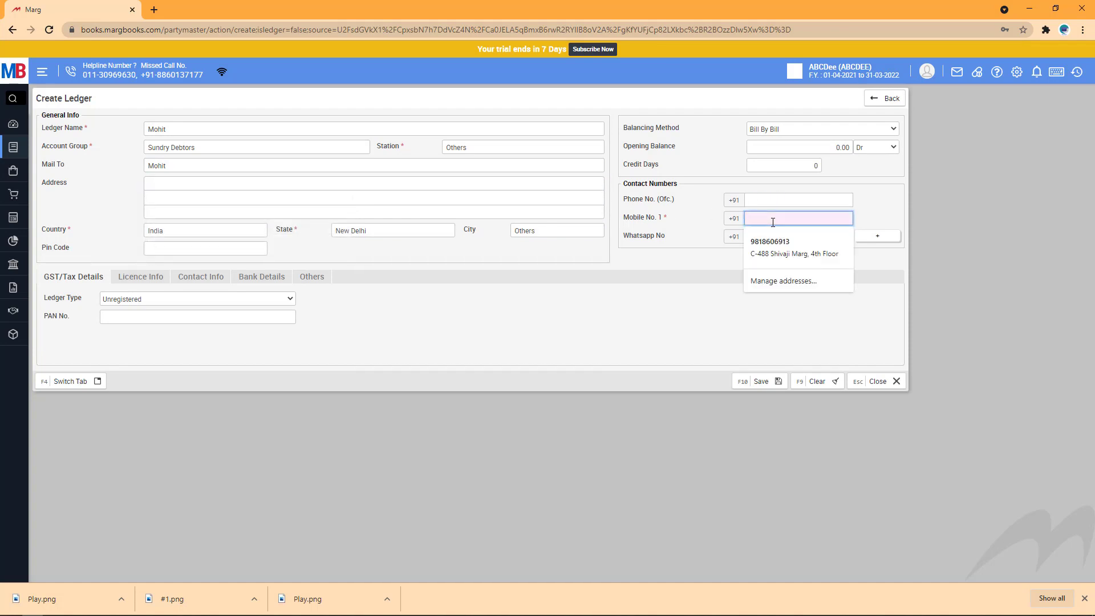
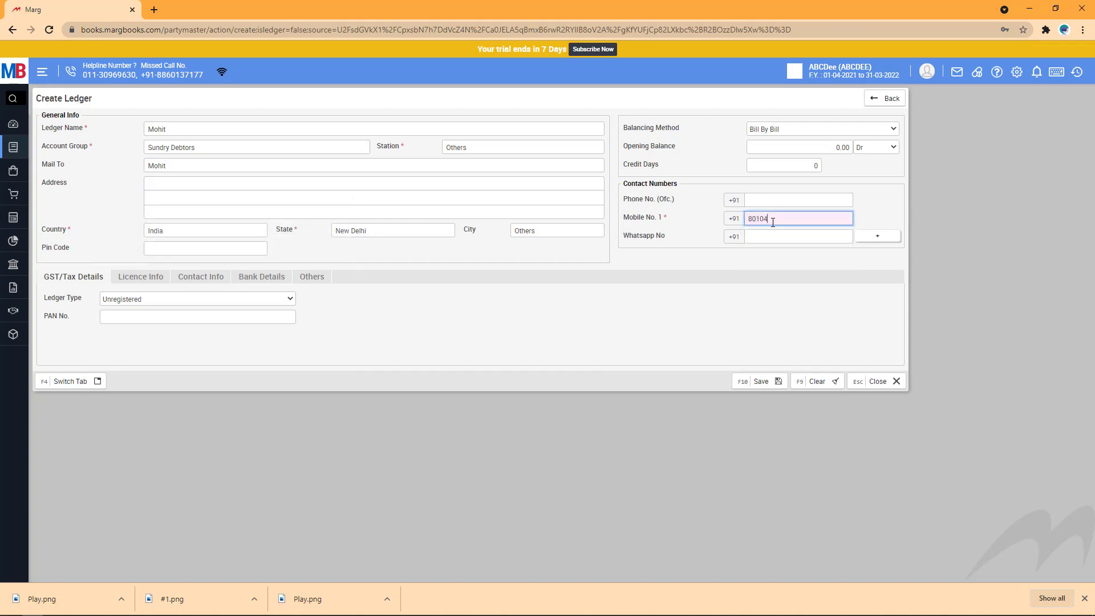
Enter the party's mobile number and a 40,000.00 Dr opening balance, then save and close the ledger.
{"action": "left_click", "coordinate": [815, 148]}
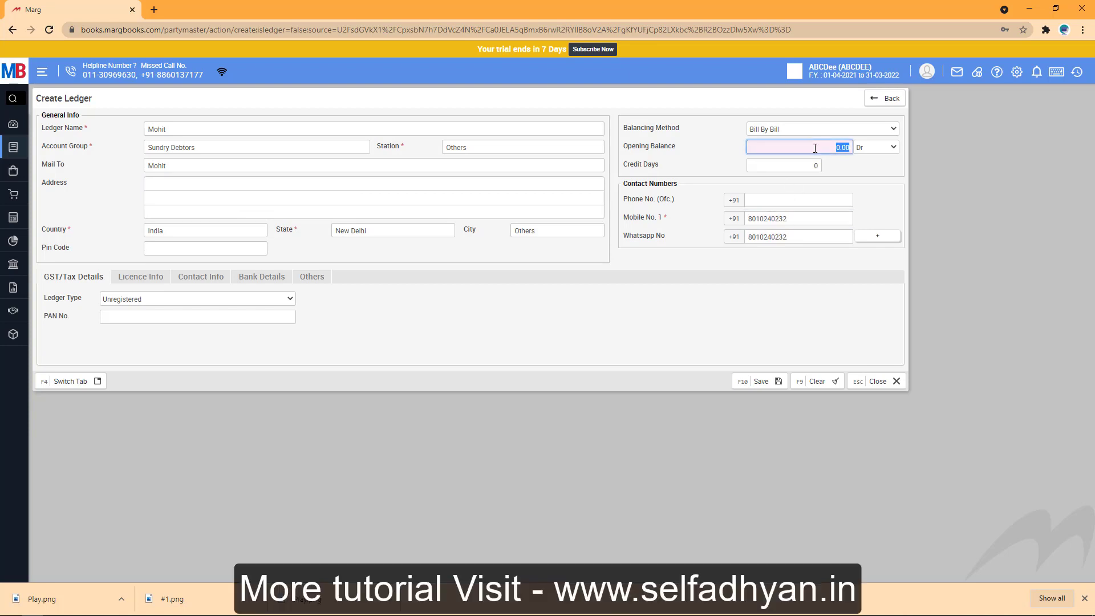
{"action": "type", "text": "40000"}
{"action": "left_click", "coordinate": [718, 333]}
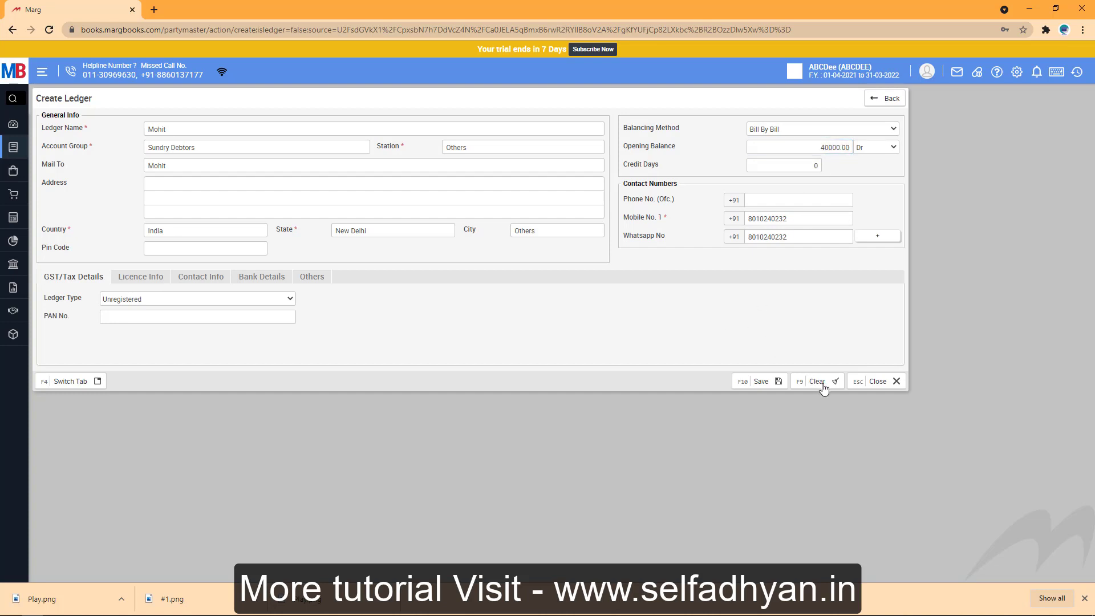
{"action": "left_click", "coordinate": [764, 383]}
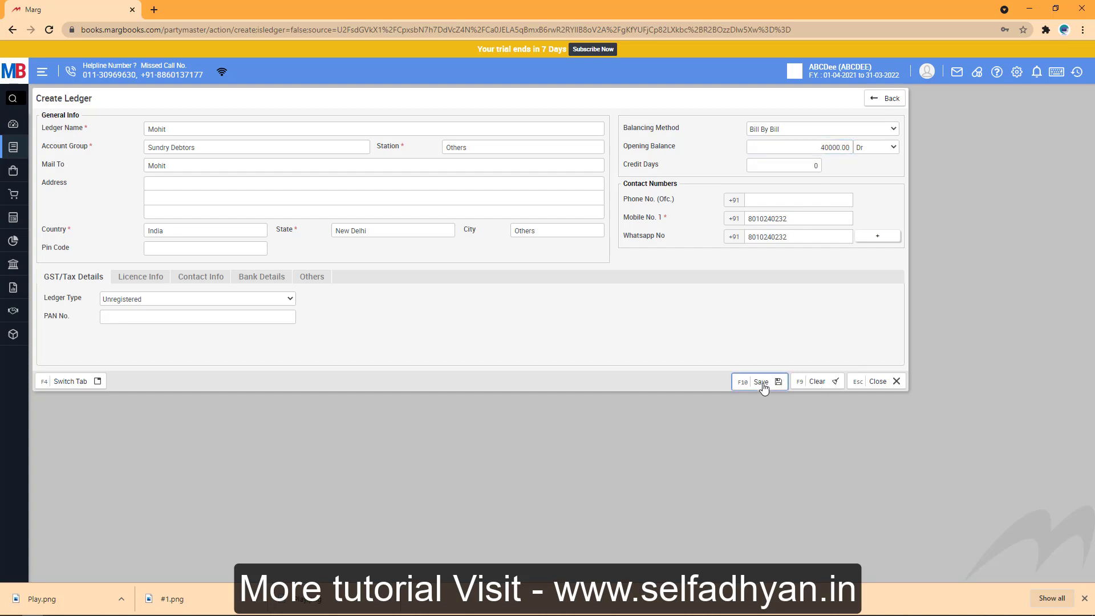
{"action": "left_click", "coordinate": [852, 384]}
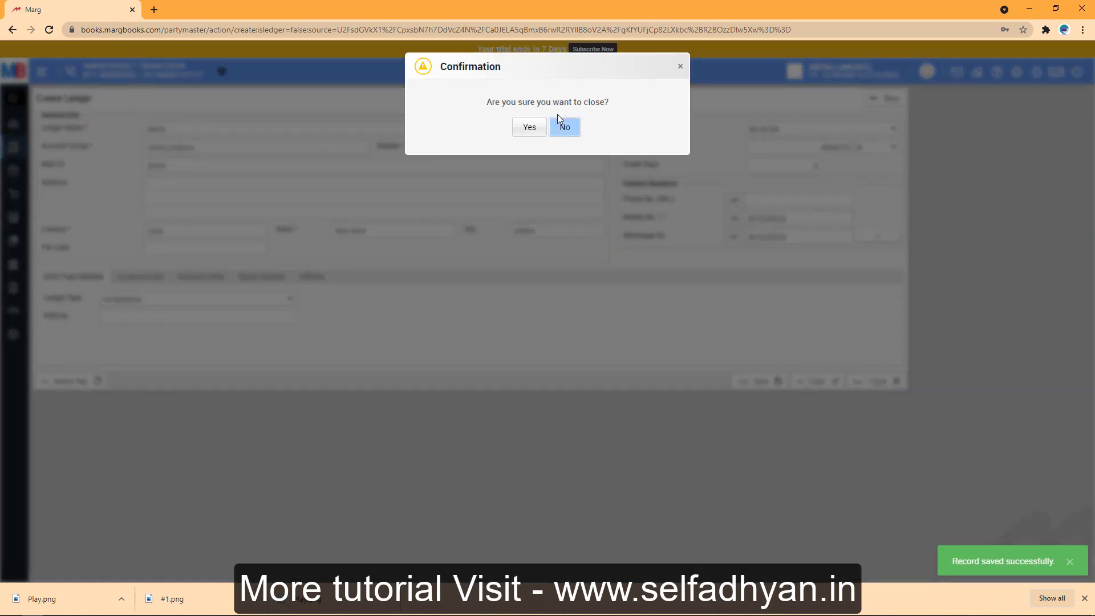
{"action": "left_click", "coordinate": [529, 127]}
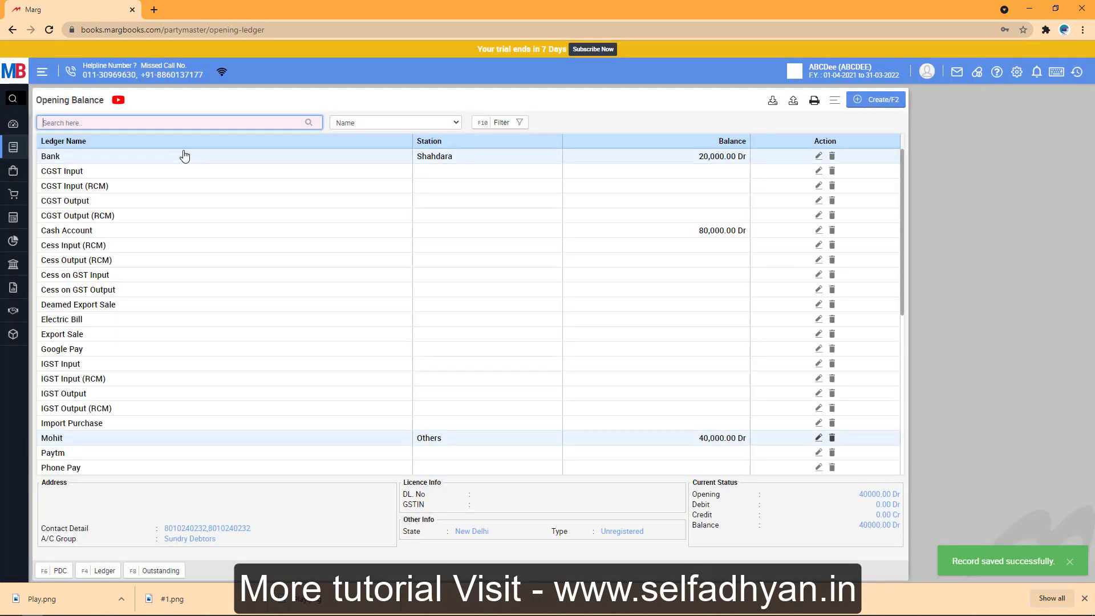
Open the Receipt voucher list with the Today date filter and start a new cash receipt voucher.
{"action": "mouse_move", "coordinate": [23, 183]}
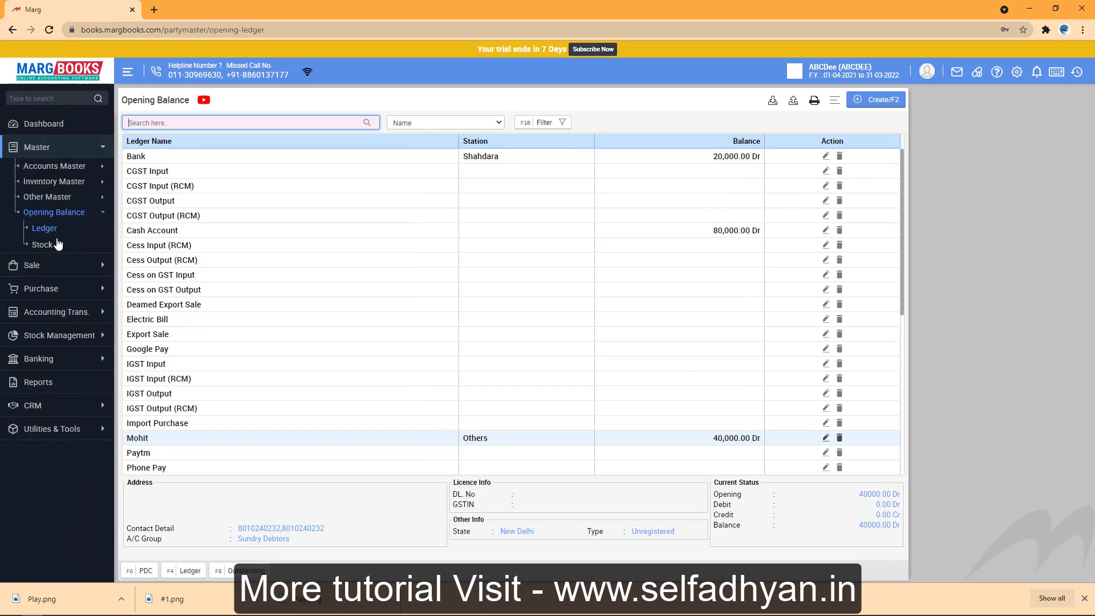
{"action": "left_click", "coordinate": [52, 314]}
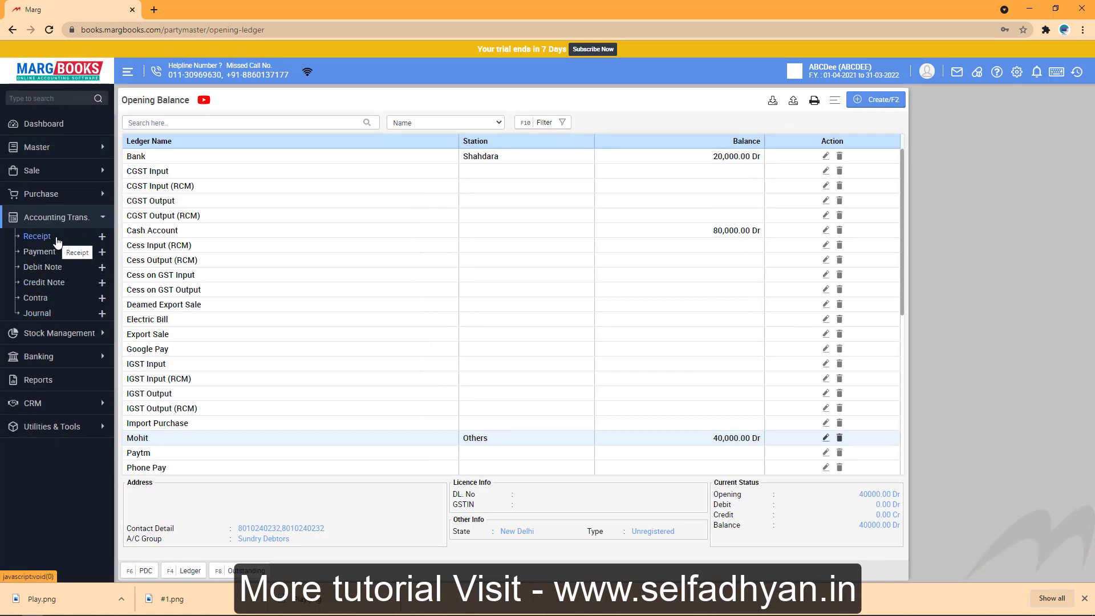
{"action": "left_click", "coordinate": [37, 236]}
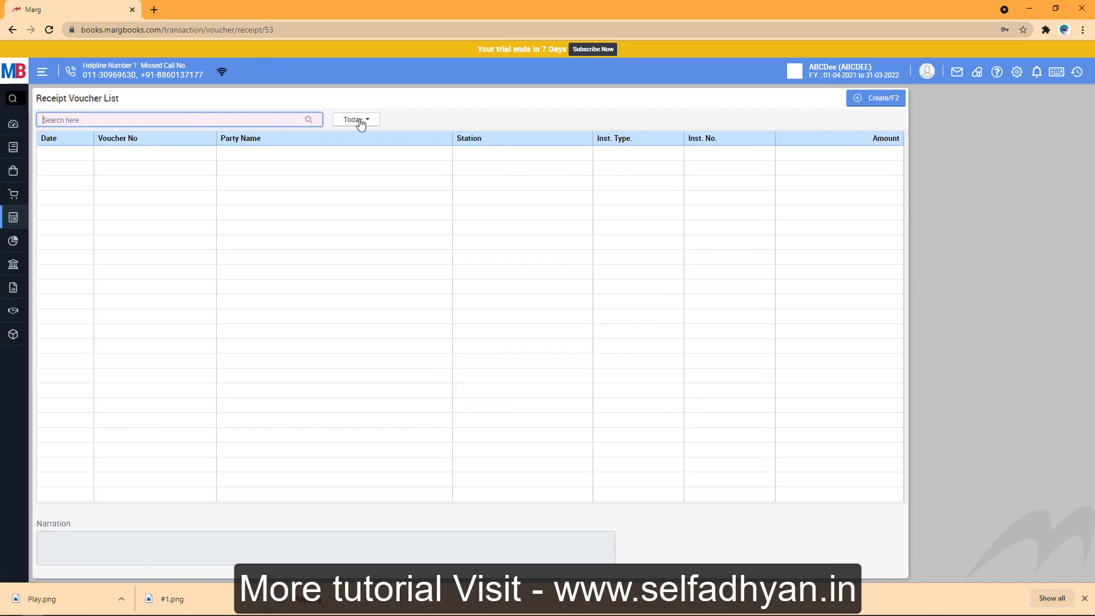
{"action": "left_click", "coordinate": [365, 121]}
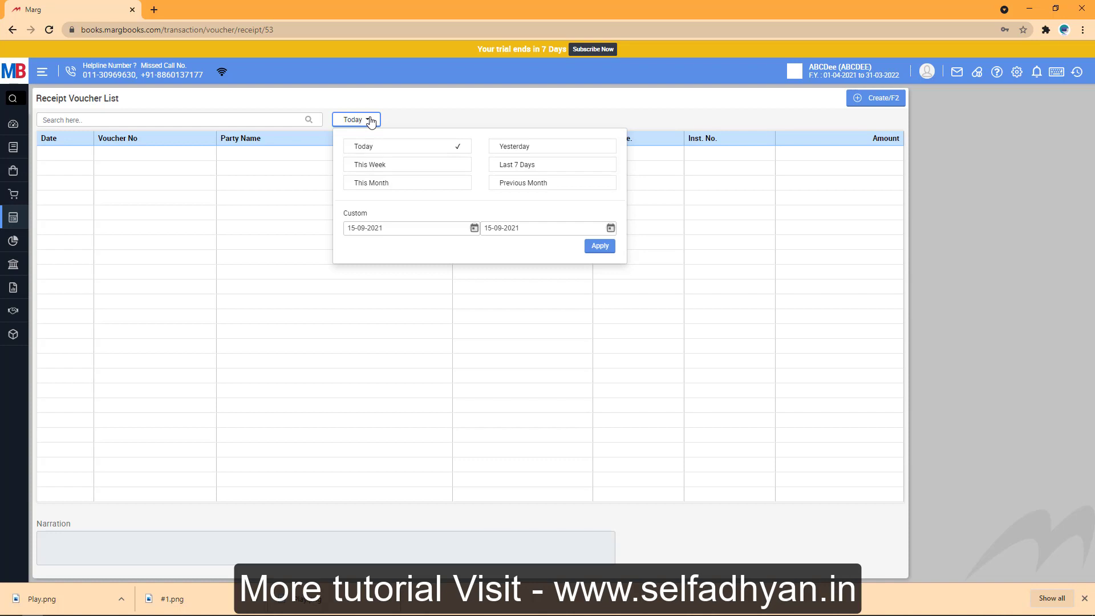
{"action": "left_click", "coordinate": [876, 98]}
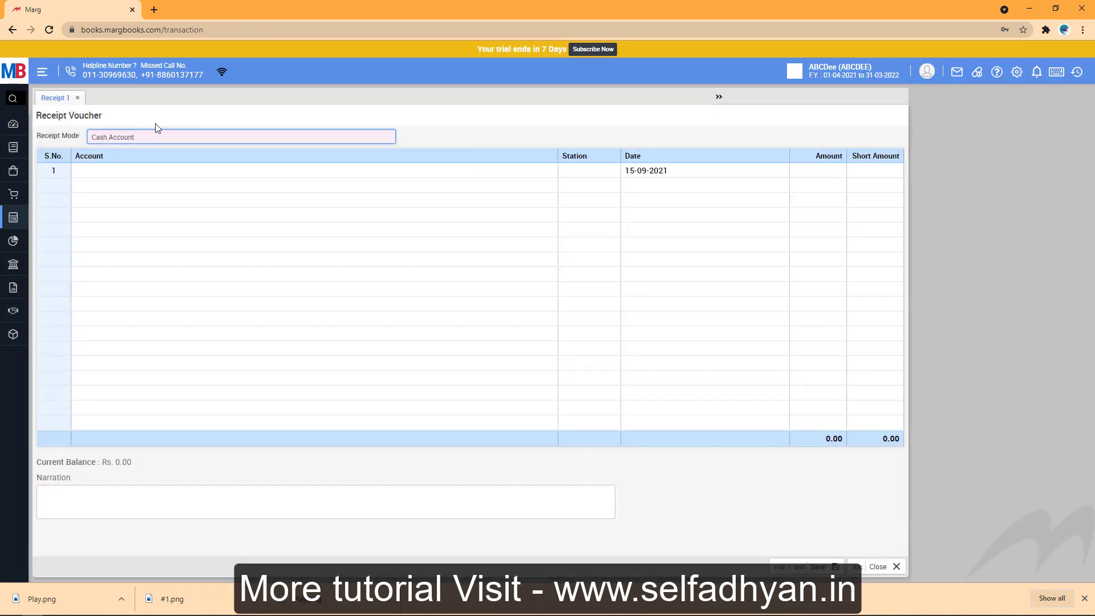
Fill the first row dated 15-09-2021: the debtor ledger as account, 25,000.00 amount, 0.00 short amount.
{"action": "left_click", "coordinate": [745, 172]}
{"action": "left_click", "coordinate": [783, 170]}
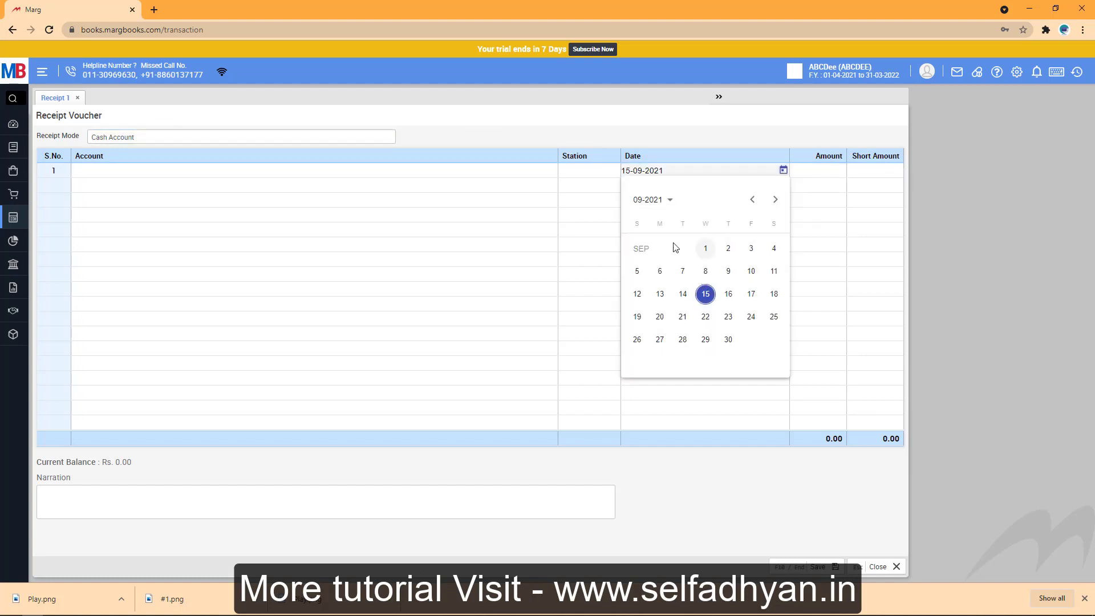
{"action": "left_click", "coordinate": [131, 178]}
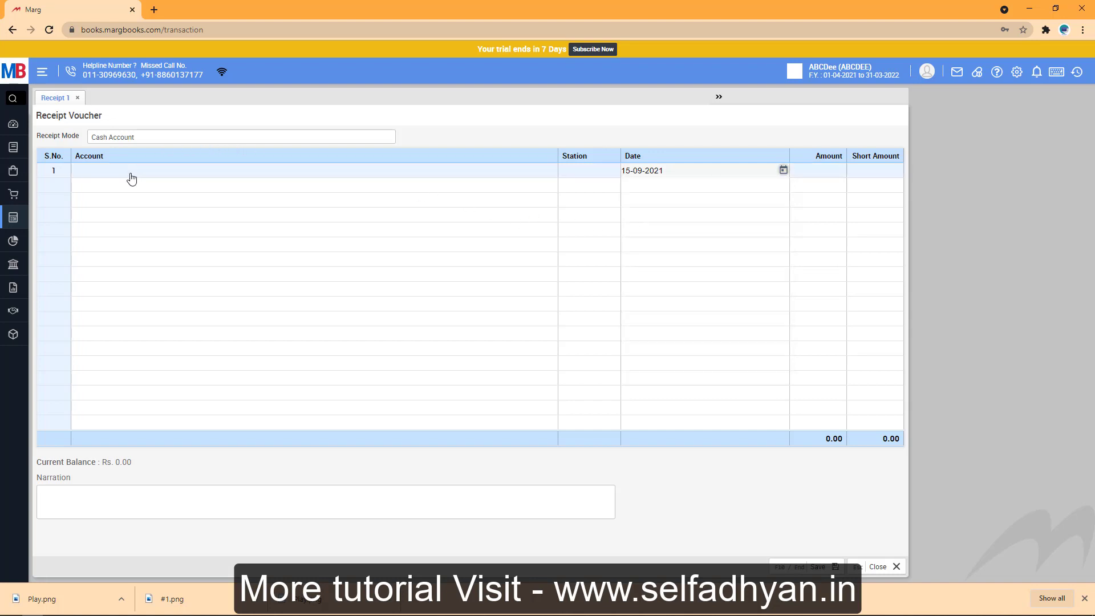
{"action": "left_click", "coordinate": [139, 171]}
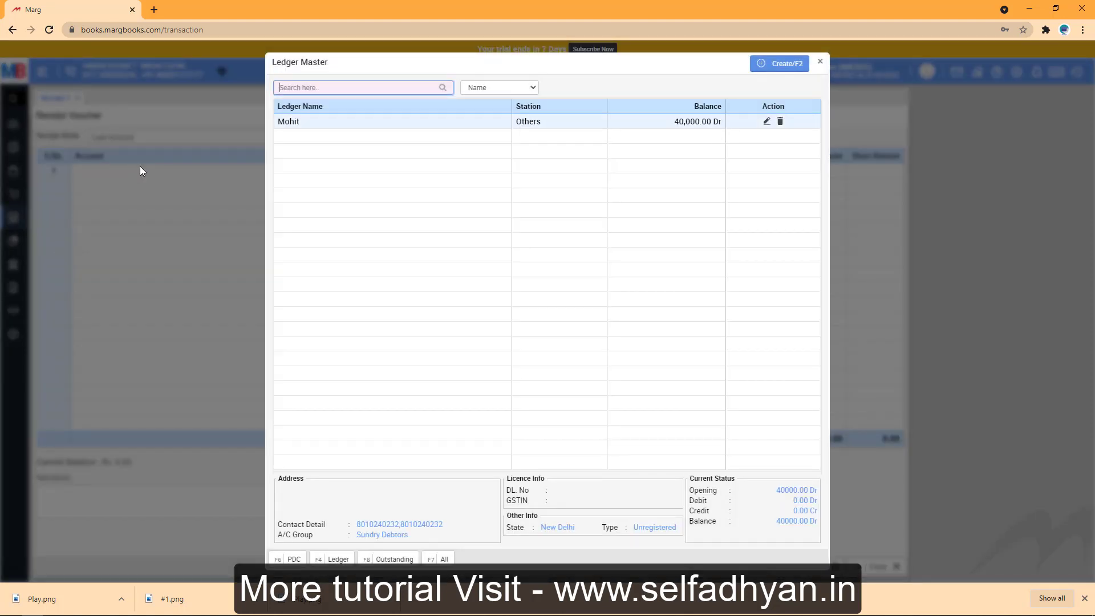
{"action": "left_click", "coordinate": [377, 130]}
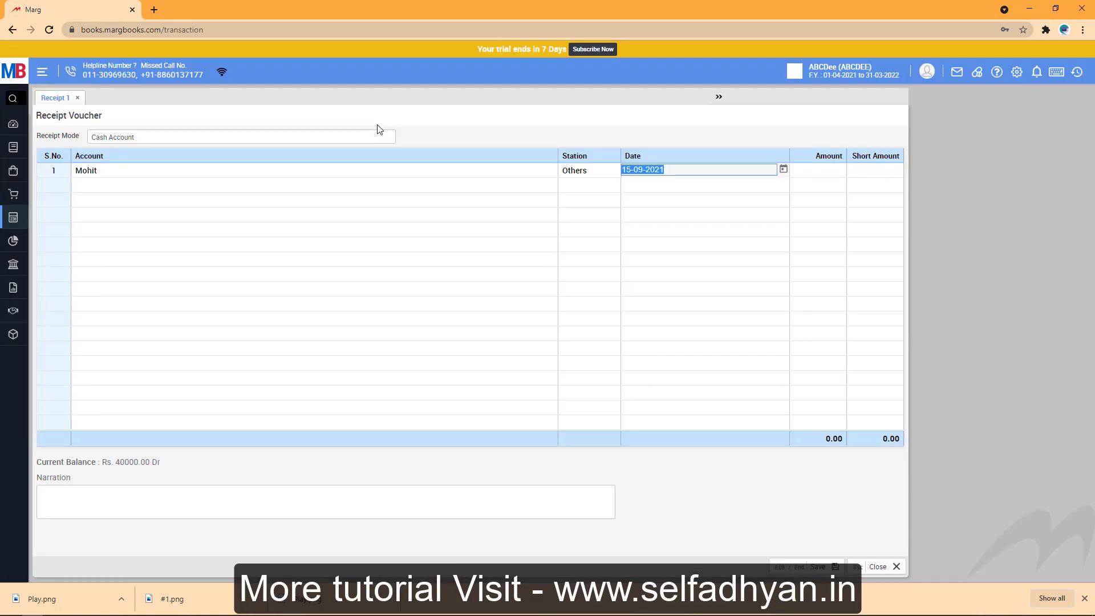
{"action": "left_click", "coordinate": [800, 169]}
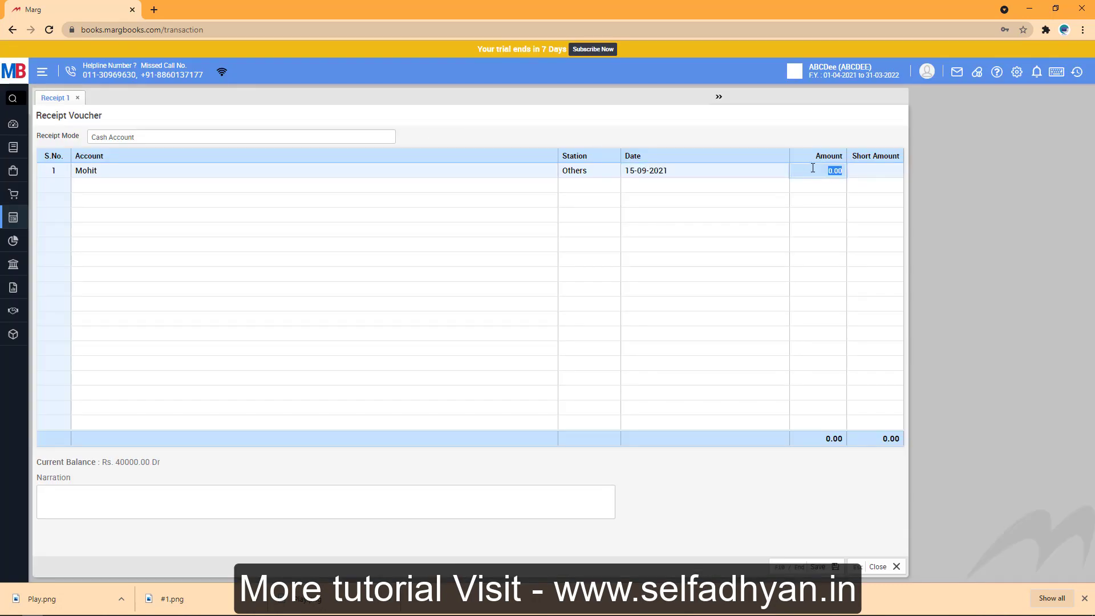
{"action": "type", "text": "25000"}
{"action": "left_click", "coordinate": [892, 174]}
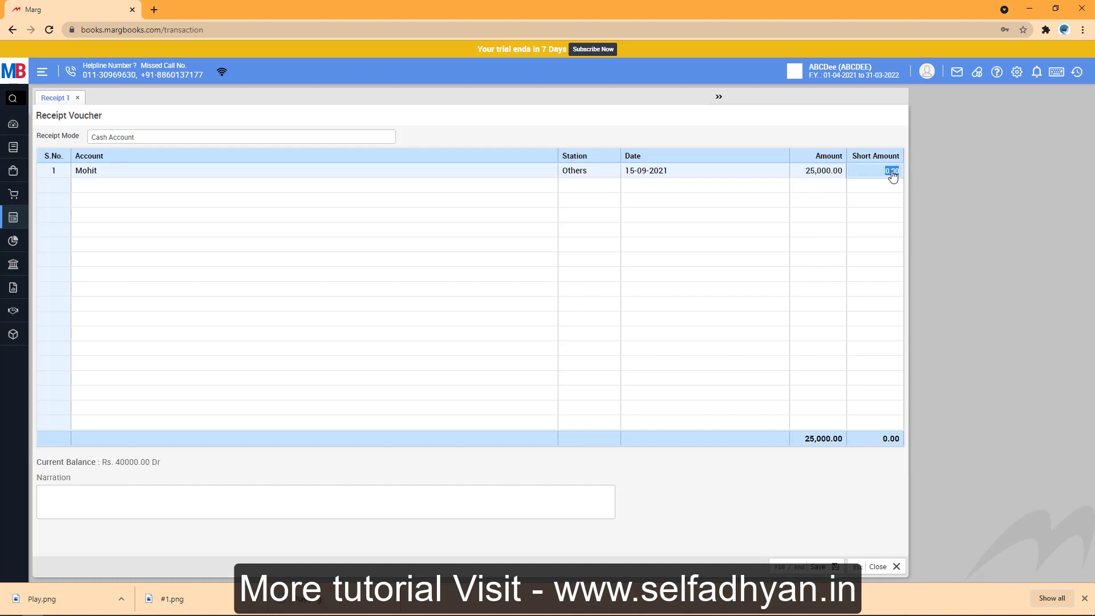
{"action": "left_click", "coordinate": [247, 503]}
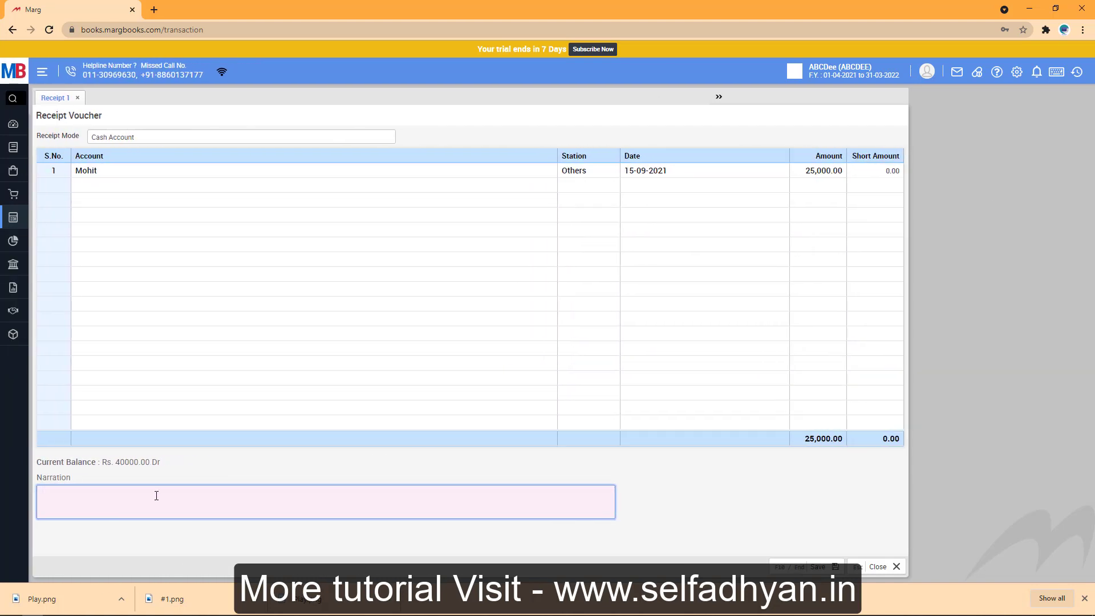
Add a previous-year sales amount narration, save the voucher, and return to the Receipt Voucher List.
{"action": "type", "text": "Prevbious"}
{"action": "key", "text": "BackSpace"}
{"action": "key", "text": "BackSpace"}
{"action": "key", "text": "BackSpace"}
{"action": "type", "text": "ious year sales amount recieved"}
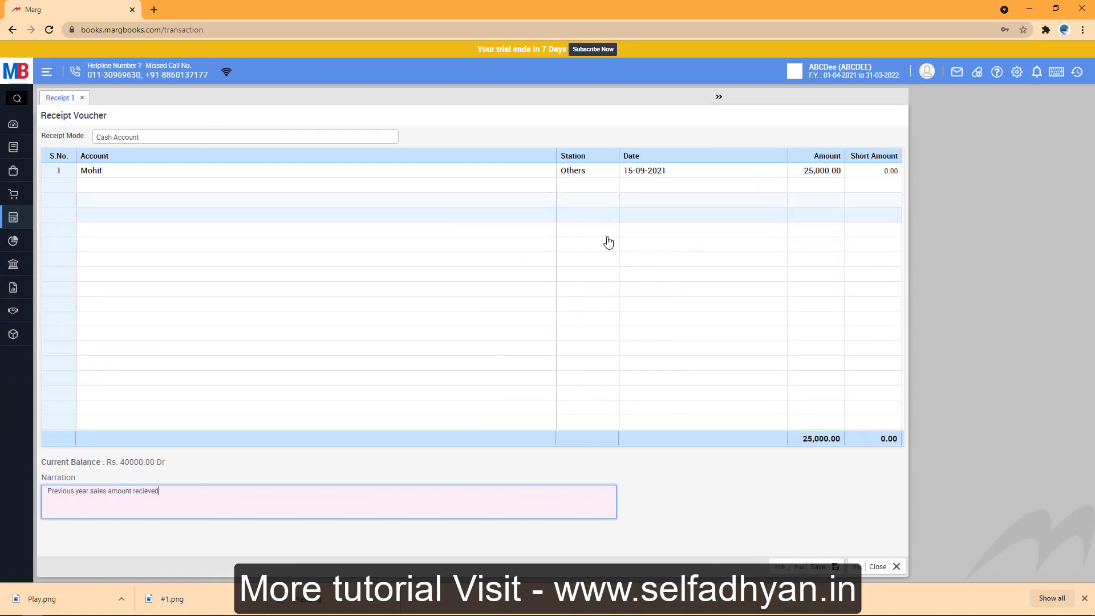
{"action": "left_click", "coordinate": [818, 567]}
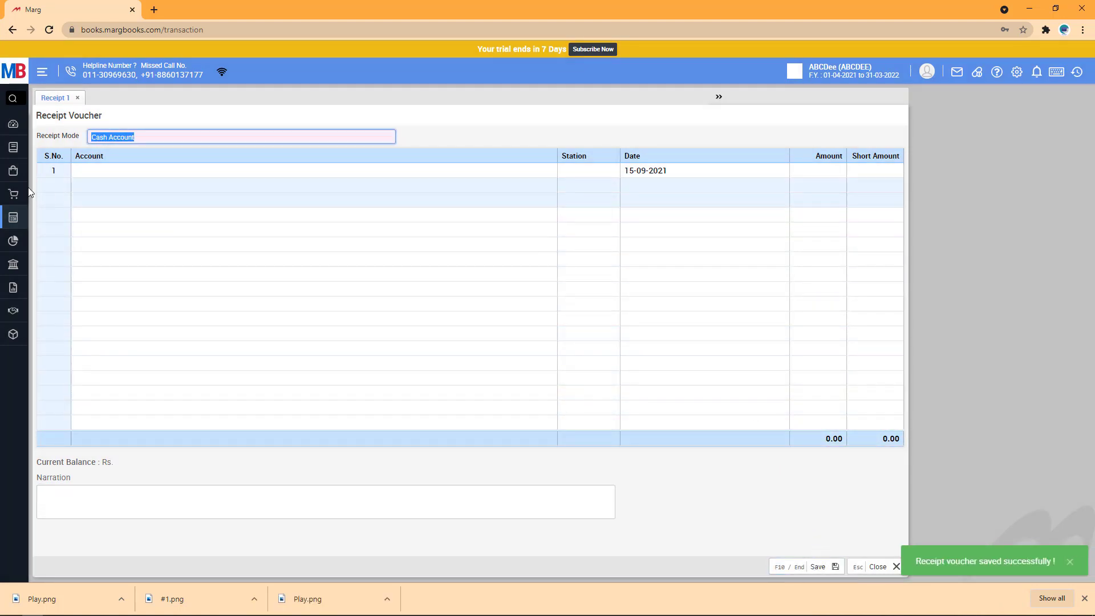
{"action": "left_click", "coordinate": [36, 235]}
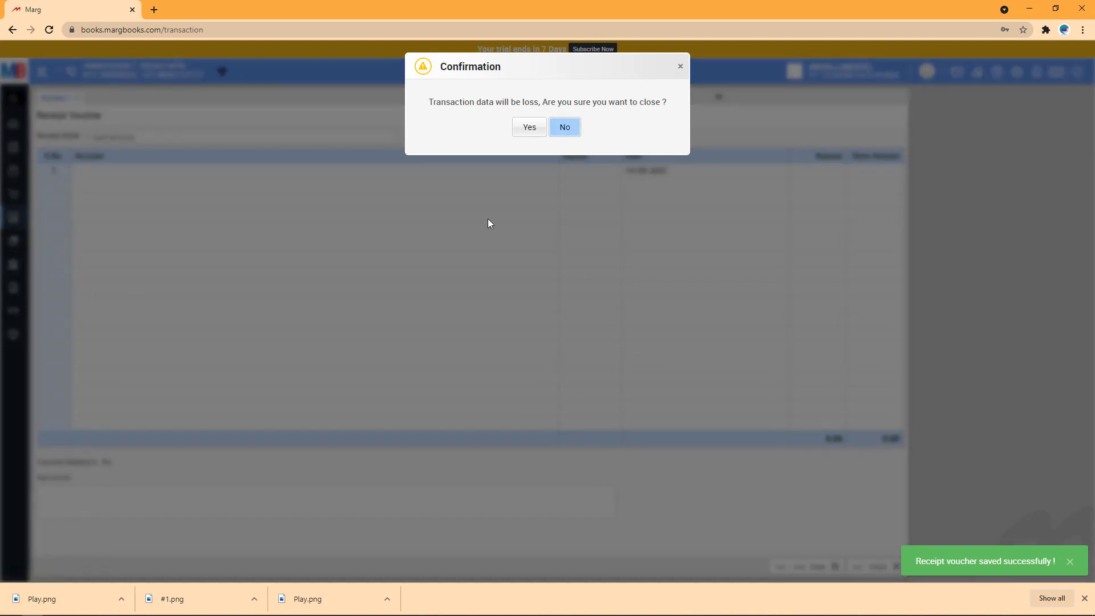
{"action": "left_click", "coordinate": [525, 129]}
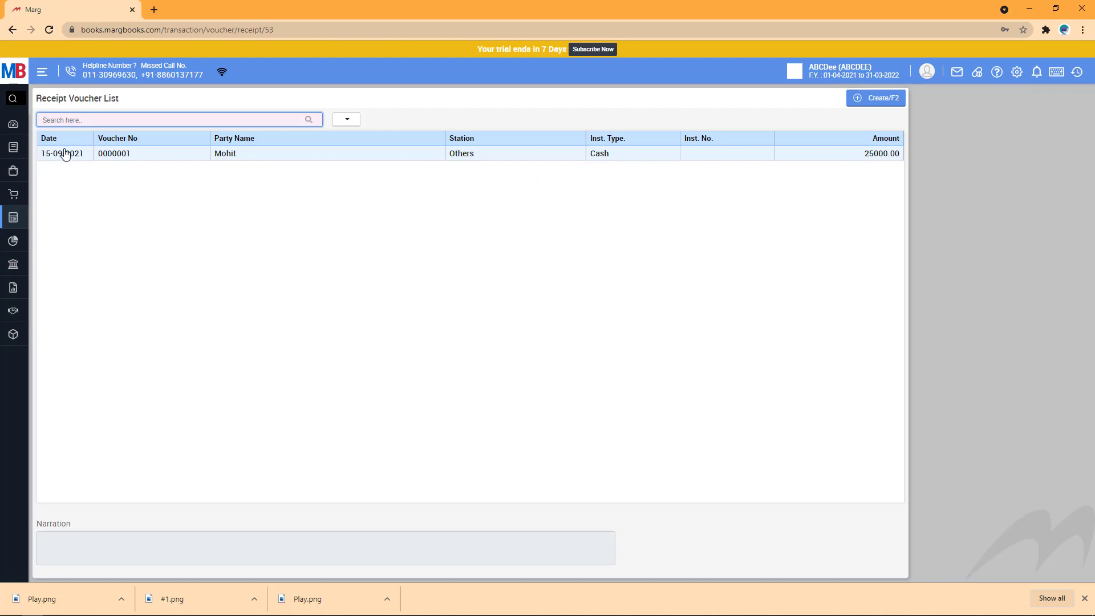
Apply the custom date range to the receipt list and begin another receipt voucher.
{"action": "left_click", "coordinate": [351, 122]}
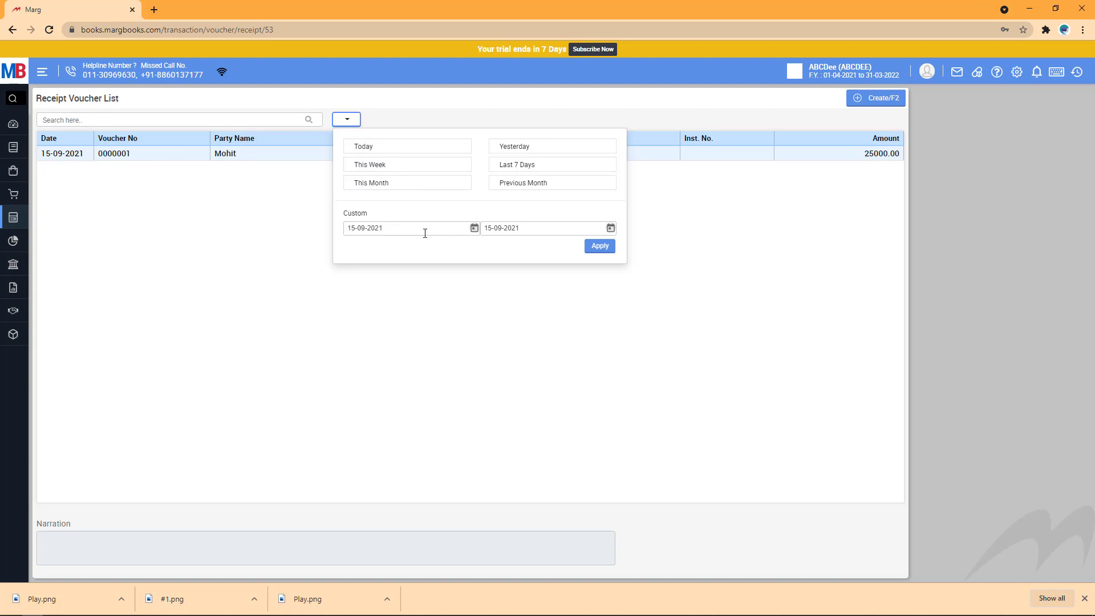
{"action": "left_click", "coordinate": [605, 254]}
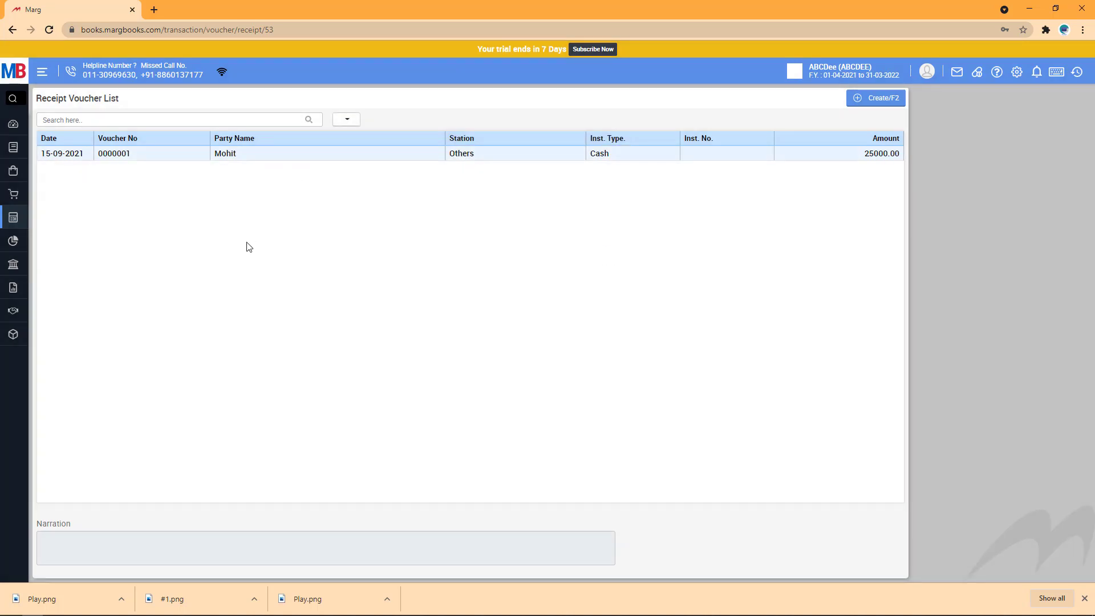
{"action": "left_click", "coordinate": [879, 102]}
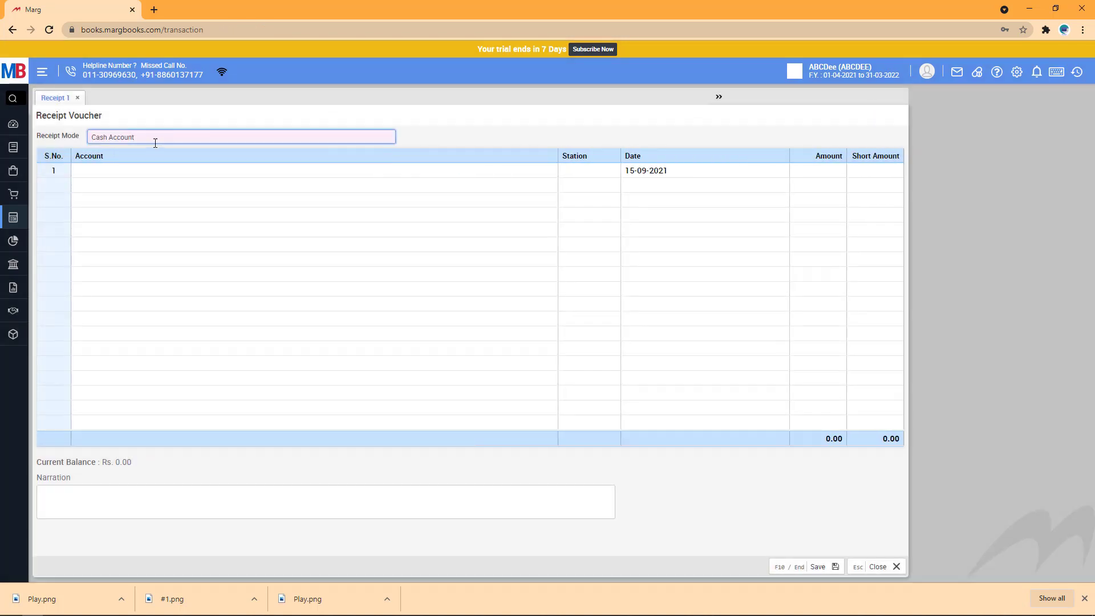
Switch the new voucher's receipt mode from Cash Account to Bank.
{"action": "left_click", "coordinate": [151, 138]}
{"action": "type", "text": "bnk"}
{"action": "left_click", "coordinate": [109, 169]}
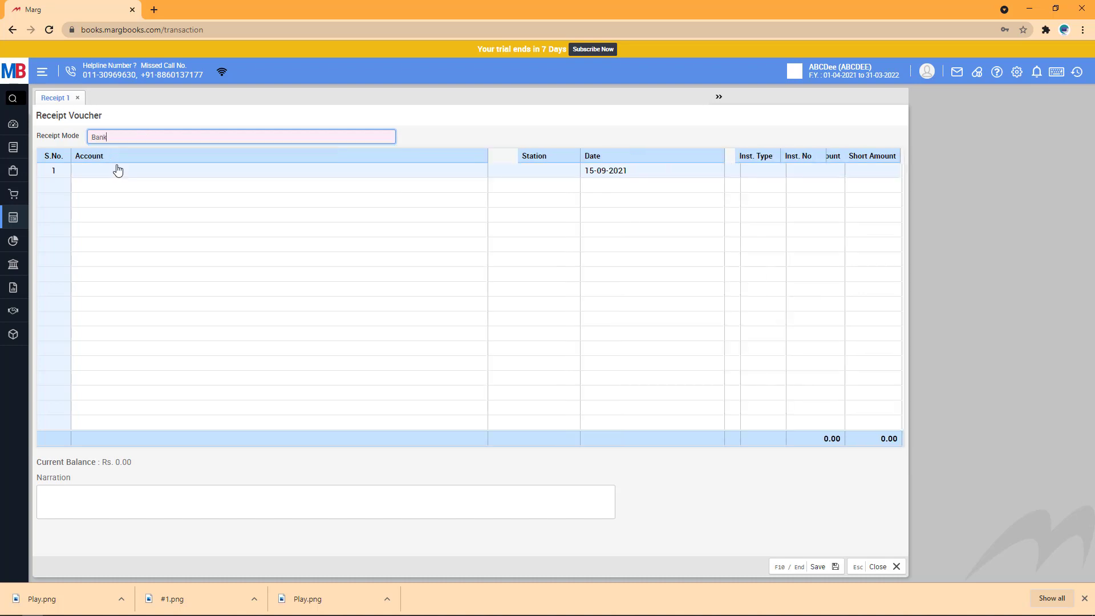
Begin an Interest Recvd ledger from Ledger Master, then close the unfinished draft.
{"action": "left_click", "coordinate": [142, 175]}
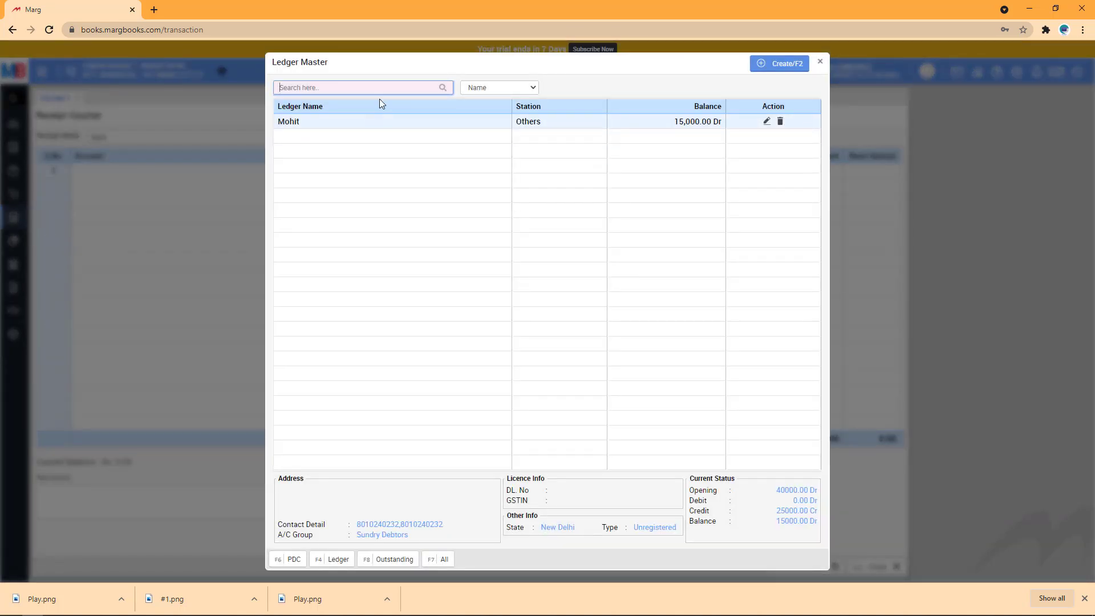
{"action": "left_click", "coordinate": [779, 66]}
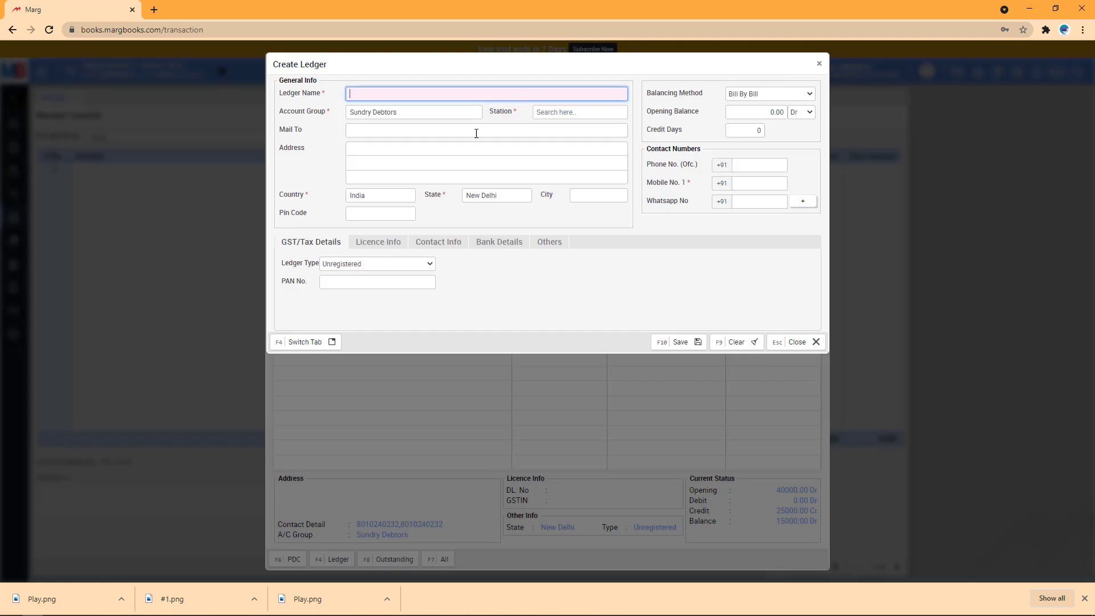
{"action": "type", "text": "Intere"}
{"action": "type", "text": "st Receve"}
{"action": "left_click", "coordinate": [465, 109]}
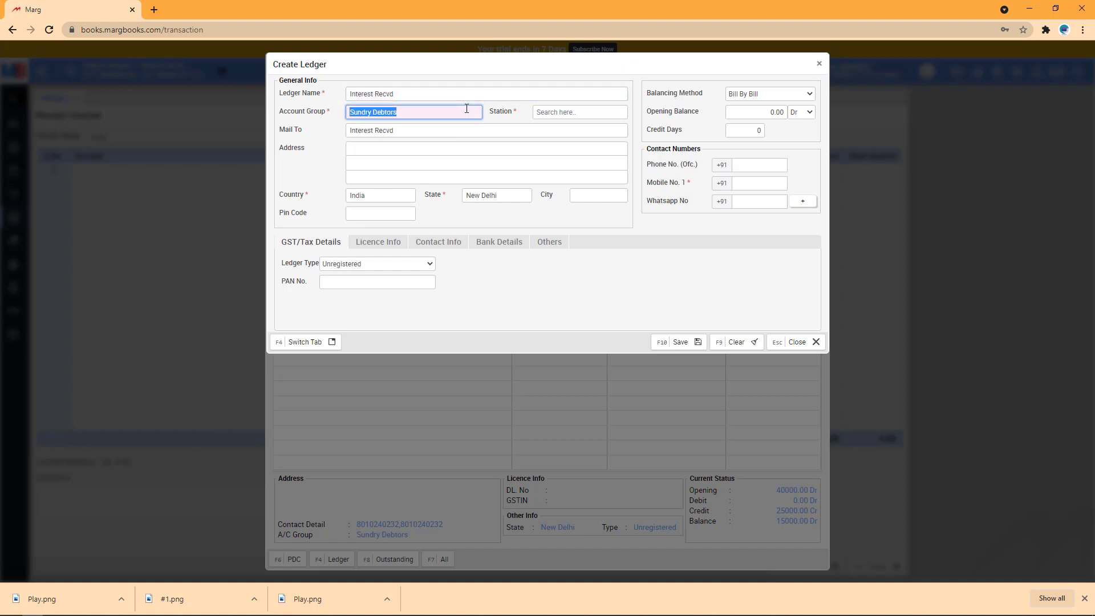
{"action": "type", "text": "indi"}
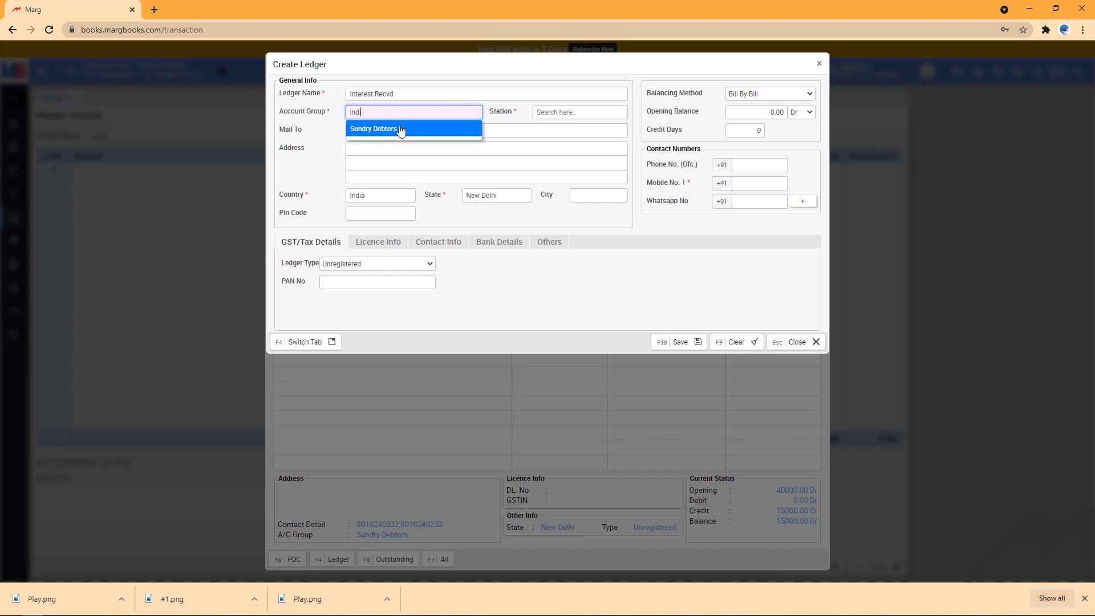
{"action": "left_click", "coordinate": [797, 342]}
Discard the draft, then create and save ledger Interest Recvd under Indirect Incomes.
{"action": "left_click", "coordinate": [529, 128]}
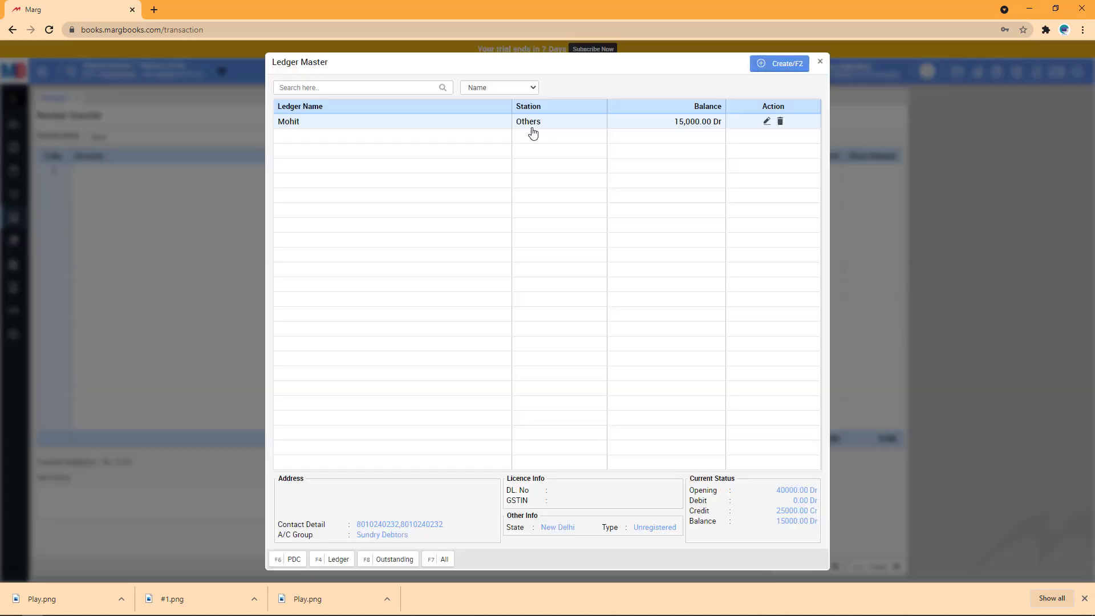
{"action": "left_click", "coordinate": [446, 562]}
{"action": "left_click", "coordinate": [792, 68]}
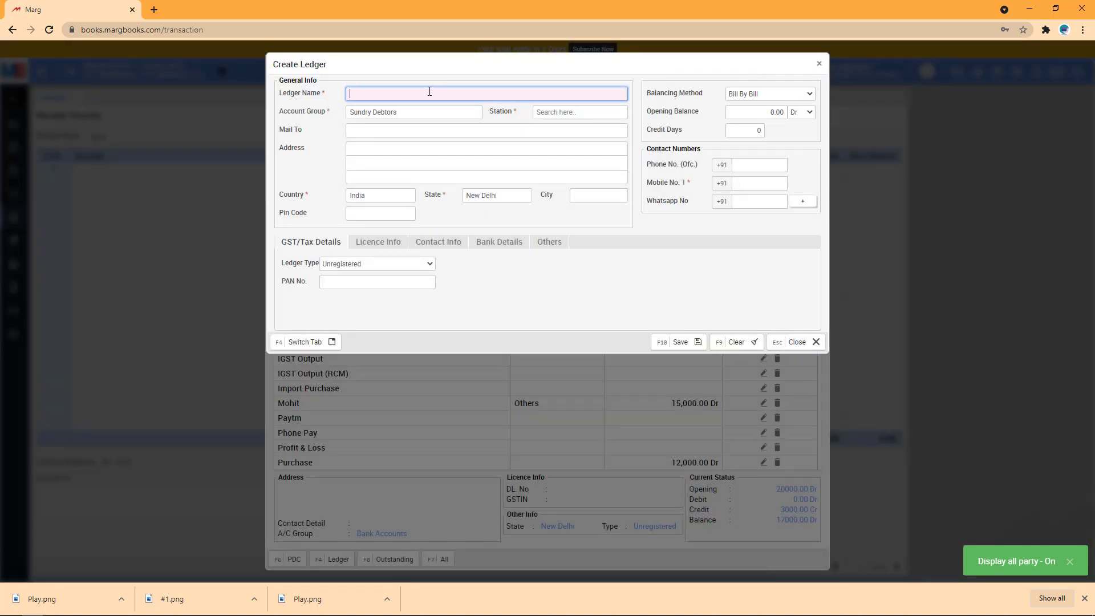
{"action": "type", "text": "Interest Recb"}
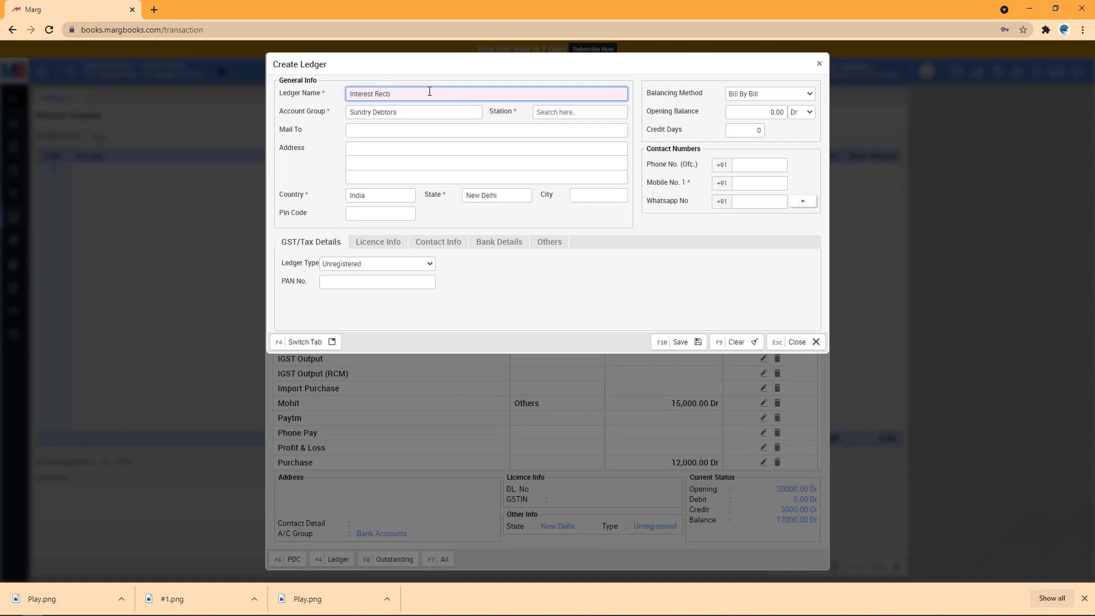
{"action": "key", "text": "BackSpace"}
{"action": "key", "text": "Tab"}
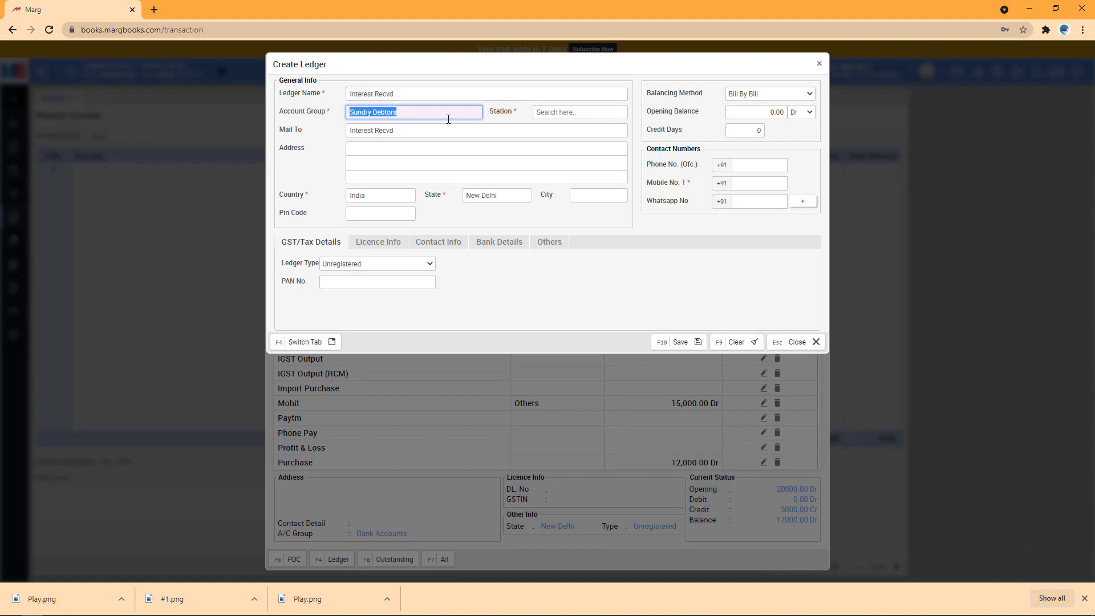
{"action": "type", "text": "indi"}
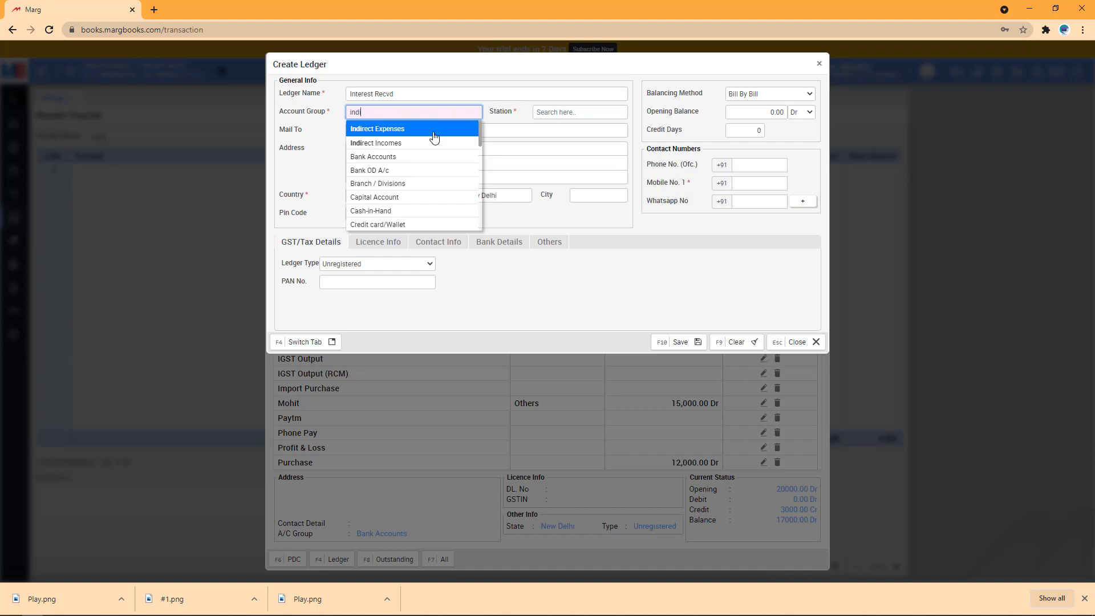
{"action": "left_click", "coordinate": [398, 147]}
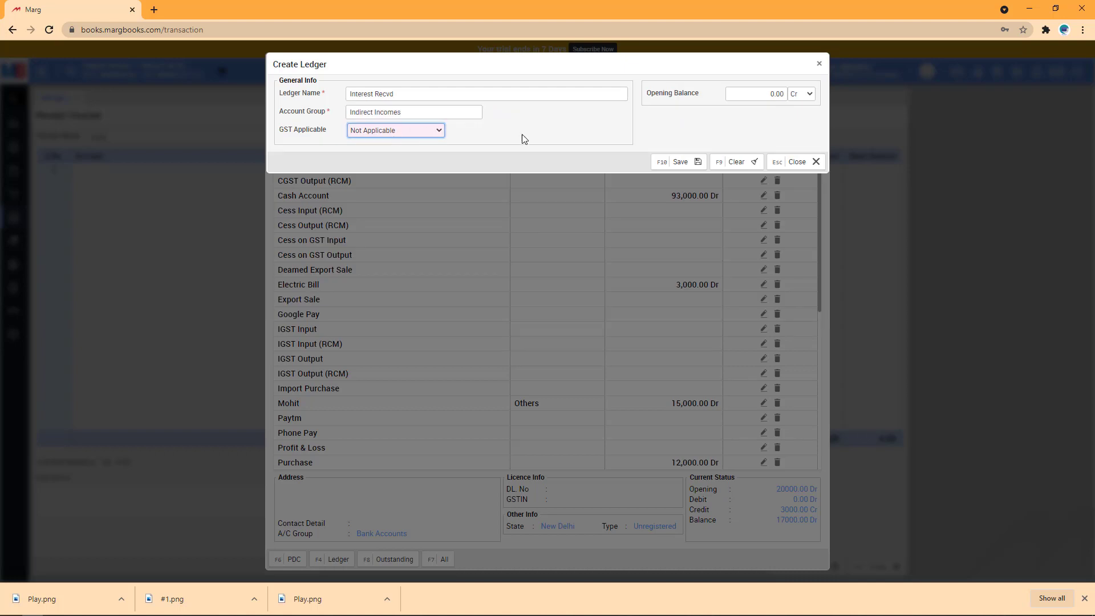
{"action": "left_click", "coordinate": [682, 163]}
{"action": "left_click", "coordinate": [797, 162]}
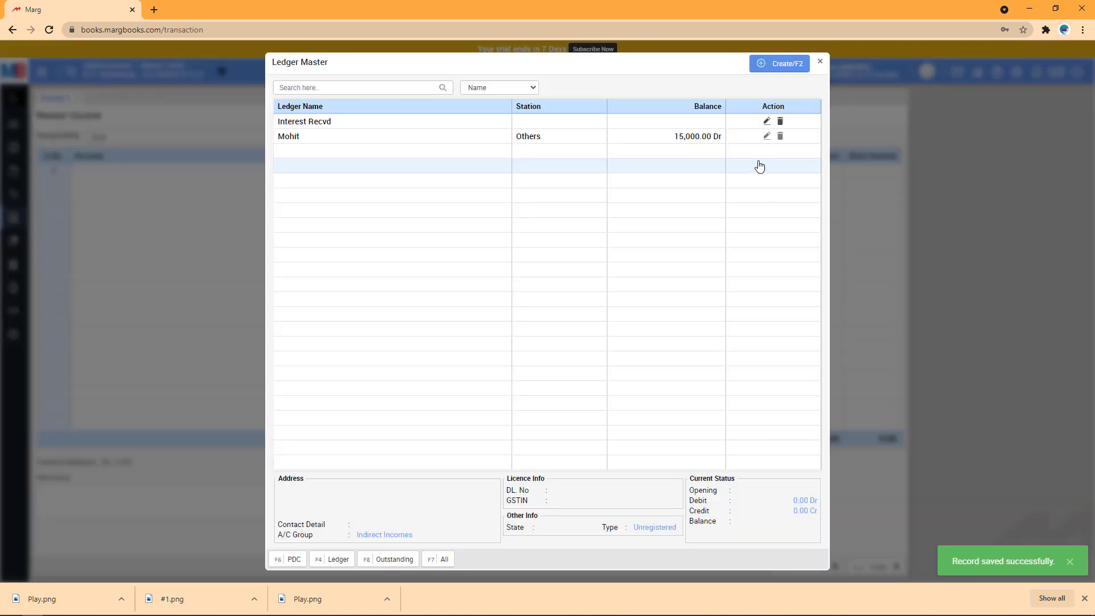
Set the bank receipt's account to Interest Recvd, instrument type NEFT, instrument number Neft012.
{"action": "double_click", "coordinate": [362, 124]}
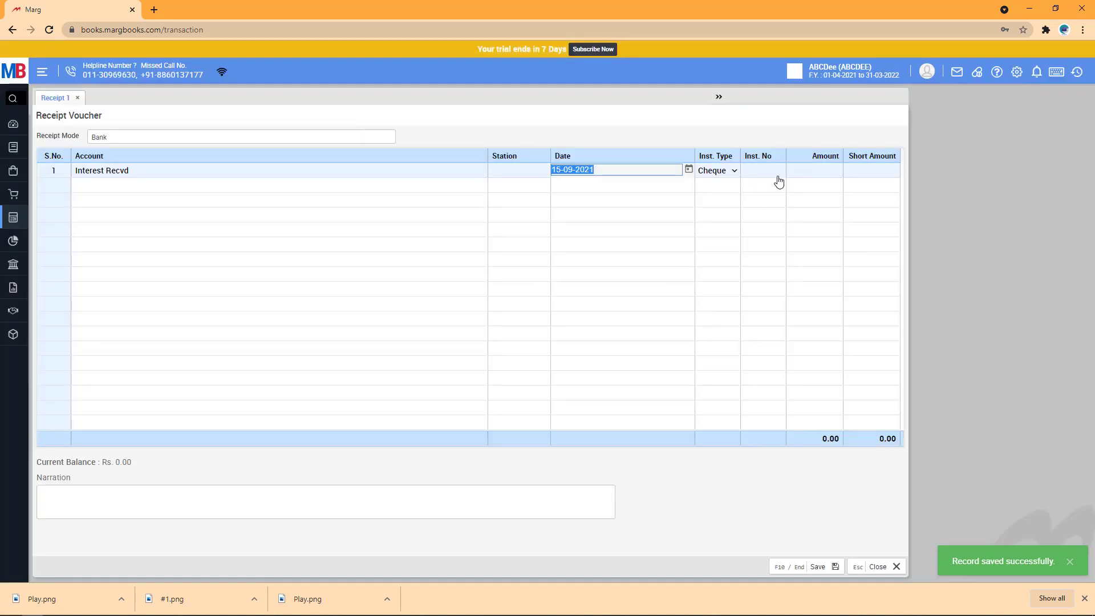
{"action": "left_click", "coordinate": [723, 175]}
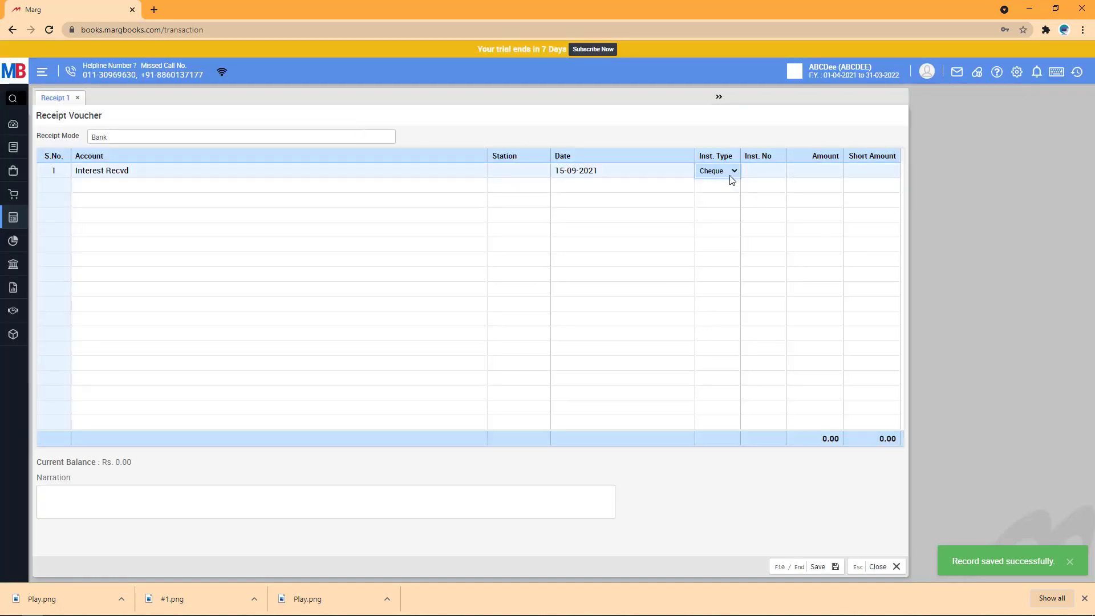
{"action": "left_click", "coordinate": [751, 173]}
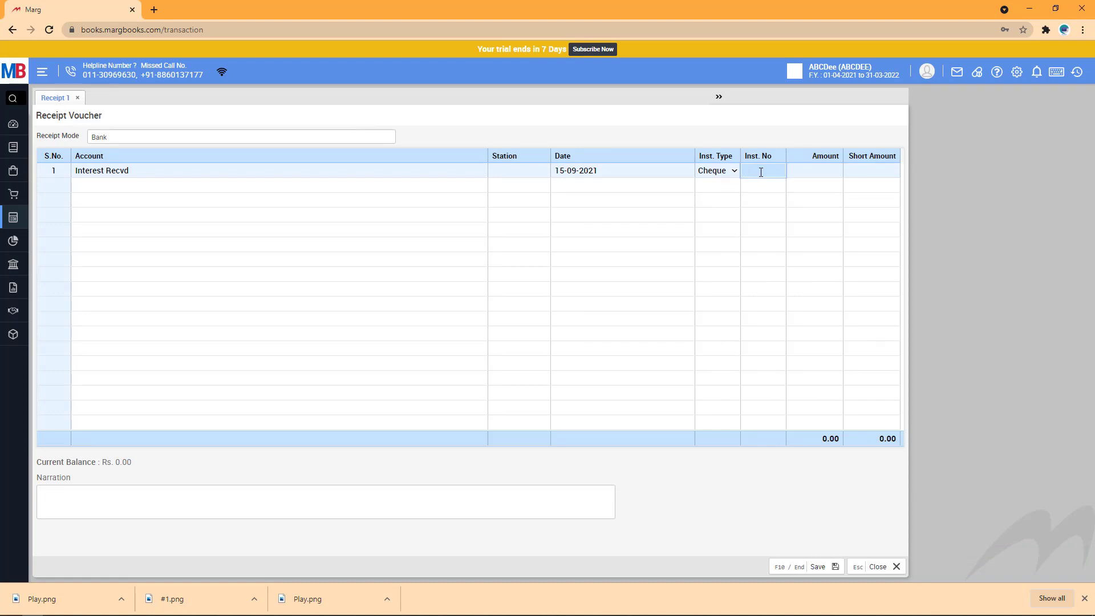
{"action": "type", "text": "1"}
{"action": "left_click", "coordinate": [733, 171]}
{"action": "left_click", "coordinate": [734, 171]}
{"action": "left_click", "coordinate": [718, 222]}
{"action": "type", "text": "Neft012"}
Enter 3,000 as the received amount and save the bank receipt voucher.
{"action": "left_click", "coordinate": [818, 174]}
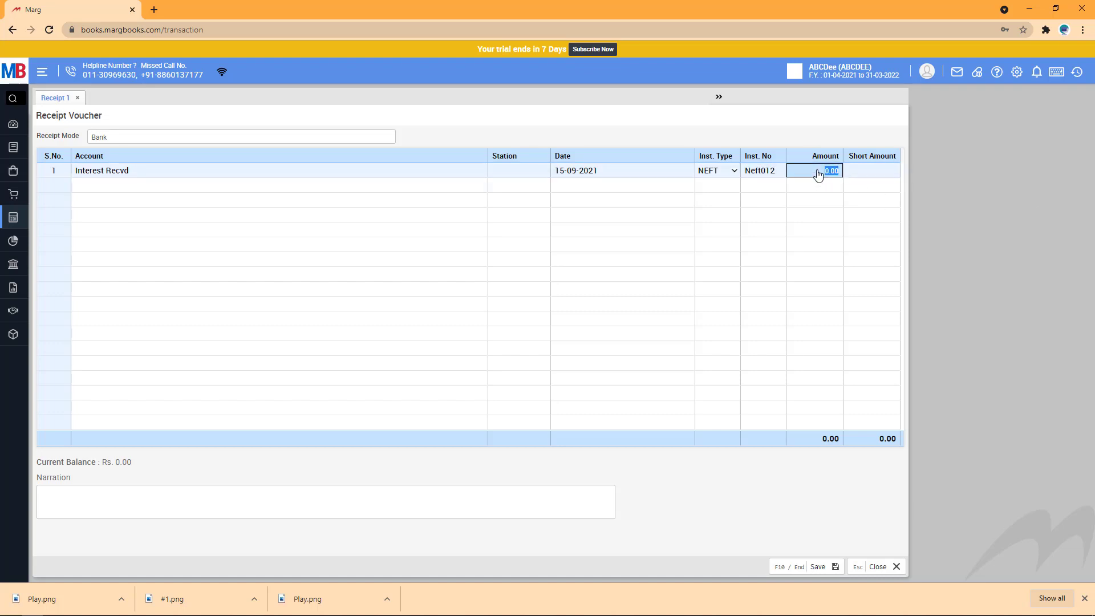
{"action": "type", "text": "3,0"}
{"action": "type", "text": "000"}
{"action": "left_click", "coordinate": [799, 228]}
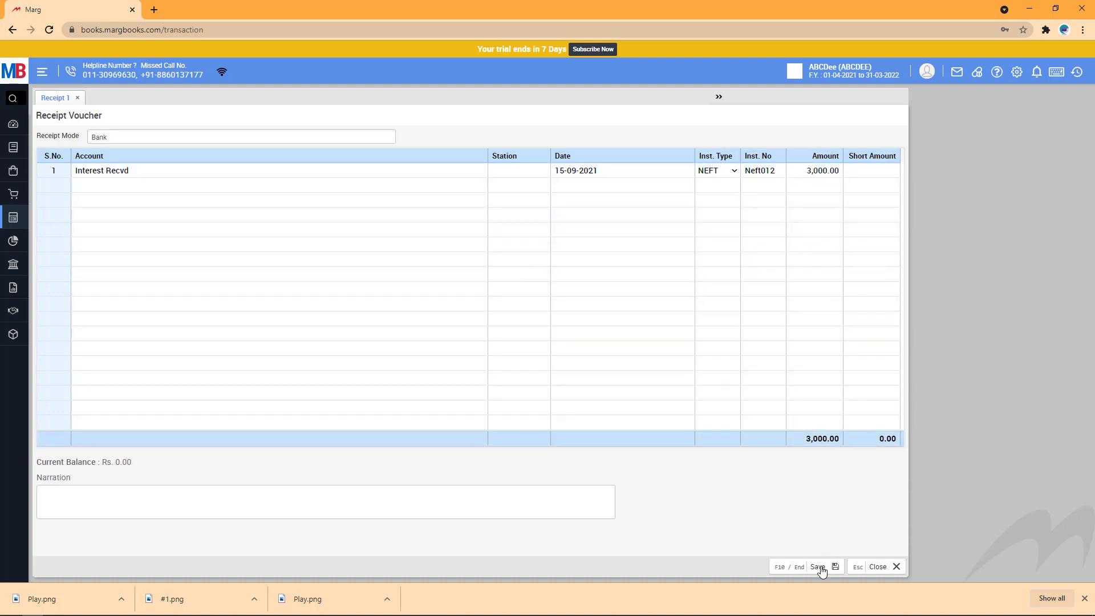
{"action": "left_click", "coordinate": [818, 568]}
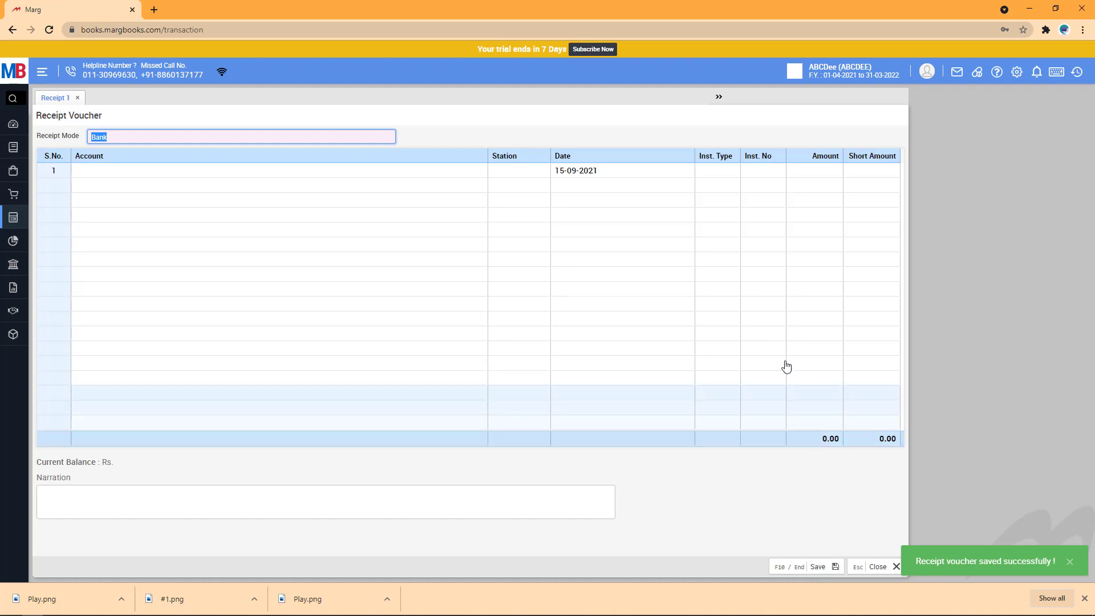
{"action": "left_click", "coordinate": [42, 71]}
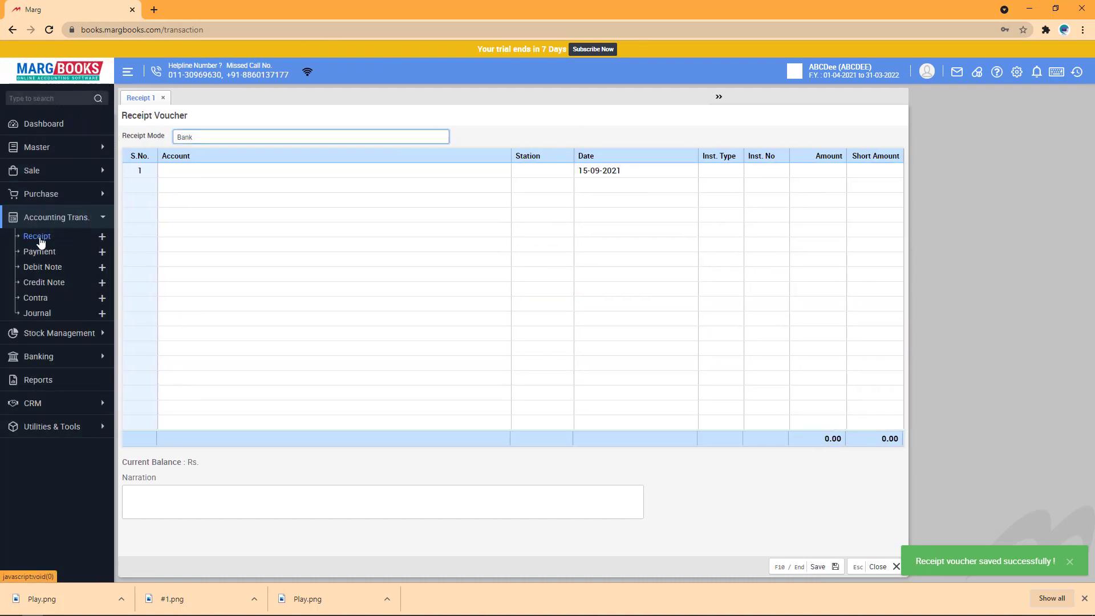
Check the Receipt Voucher List for Mohit's cash and Interest Recvd's NEFT receipts, then return to the Dashboard.
{"action": "left_click", "coordinate": [37, 240]}
{"action": "left_click", "coordinate": [529, 129]}
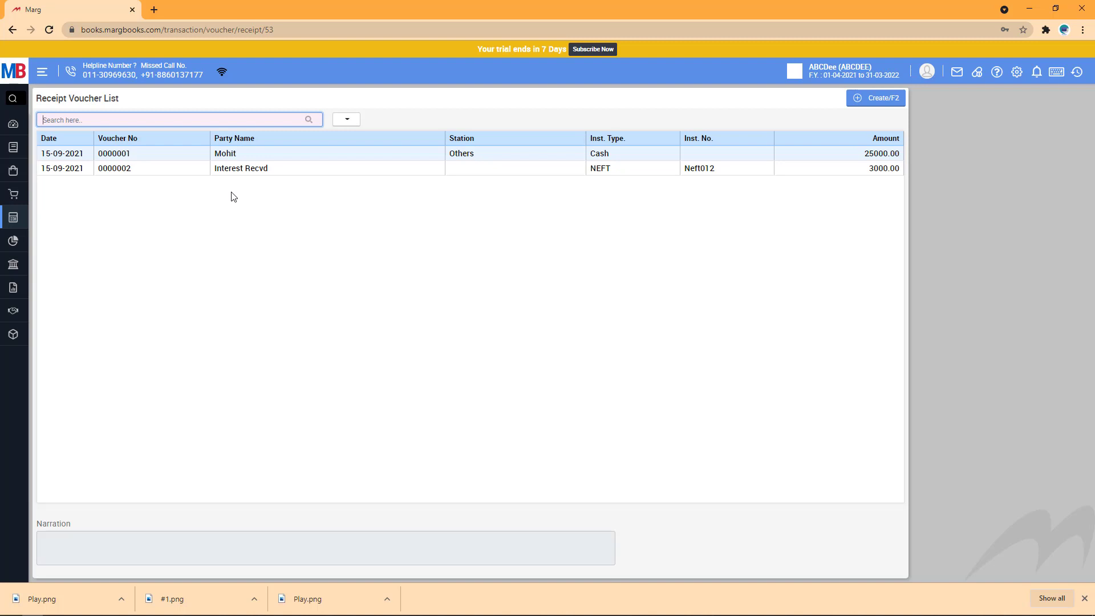
{"action": "key", "text": "alt+h"}
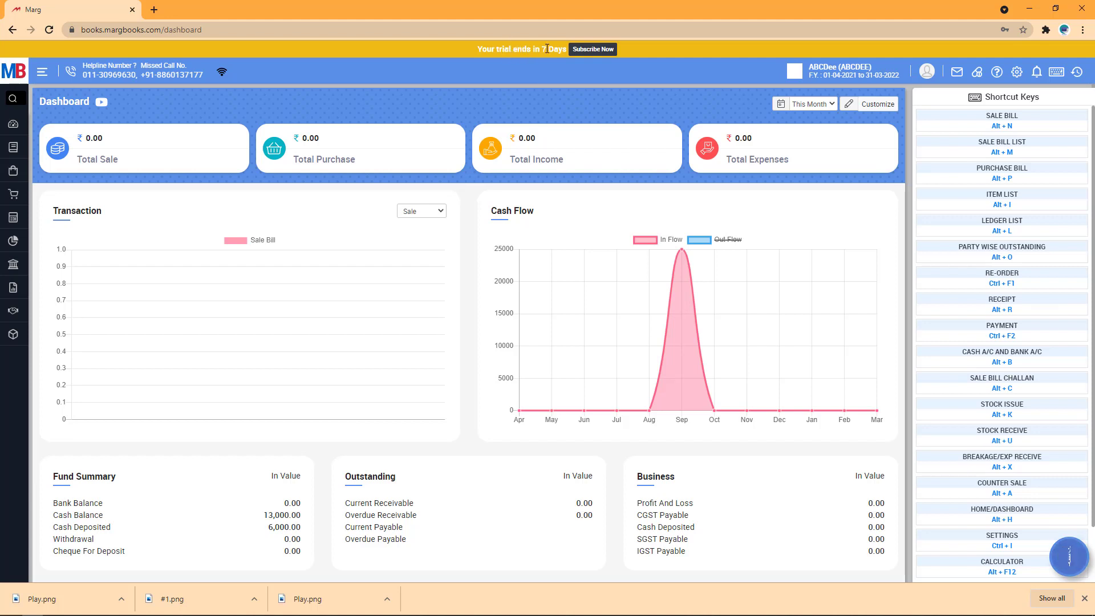
Turn on the Out Flow curve in the Cash Flow chart and review the Fund Summary balances.
{"action": "left_click_drag", "start_coordinate": [547, 49], "coordinate": [492, 49]}
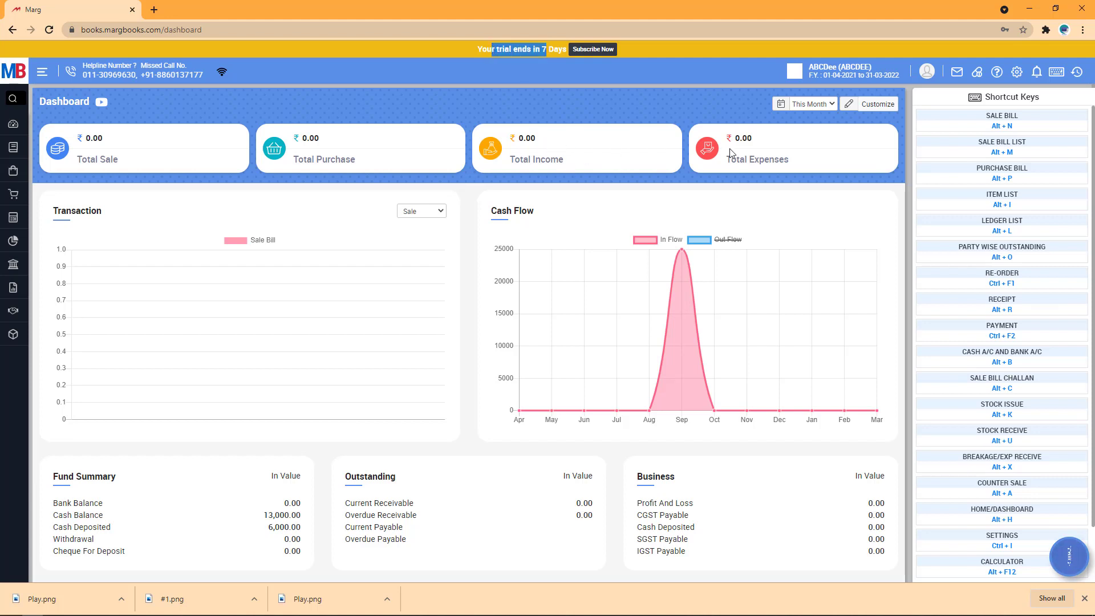
{"action": "scroll", "coordinate": [707, 182], "scroll_direction": "down", "scroll_amount": 2}
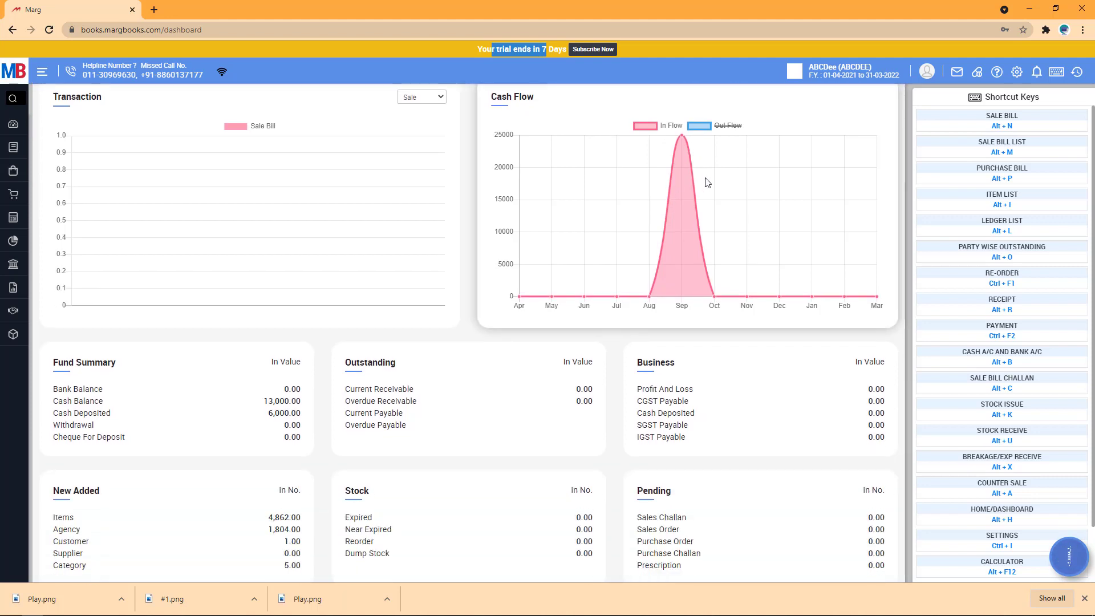
{"action": "left_click", "coordinate": [699, 125]}
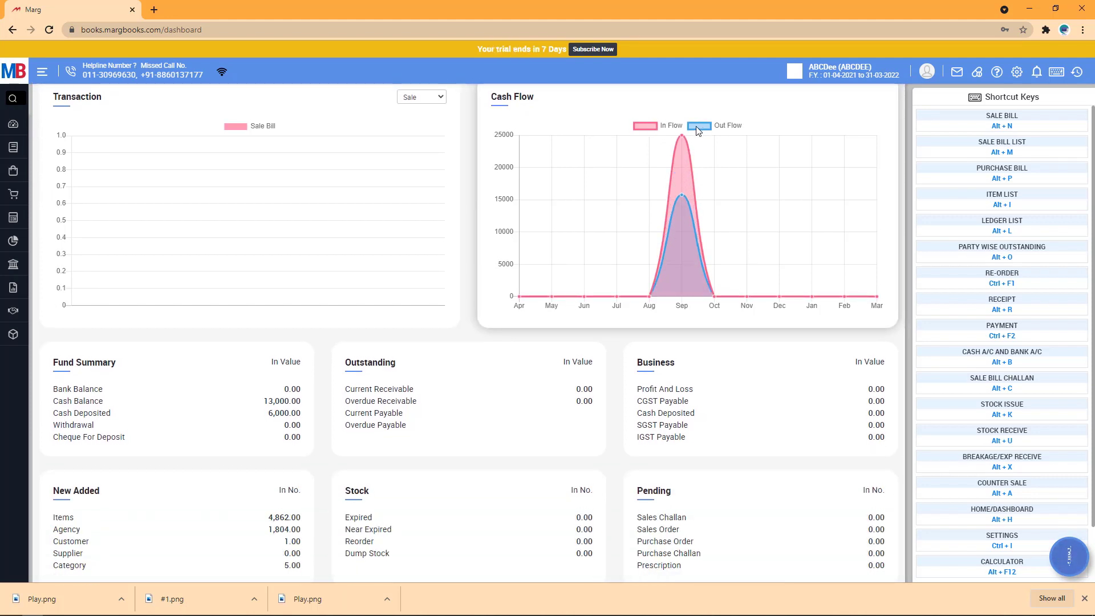
{"action": "scroll", "coordinate": [562, 293], "scroll_direction": "down", "scroll_amount": 1}
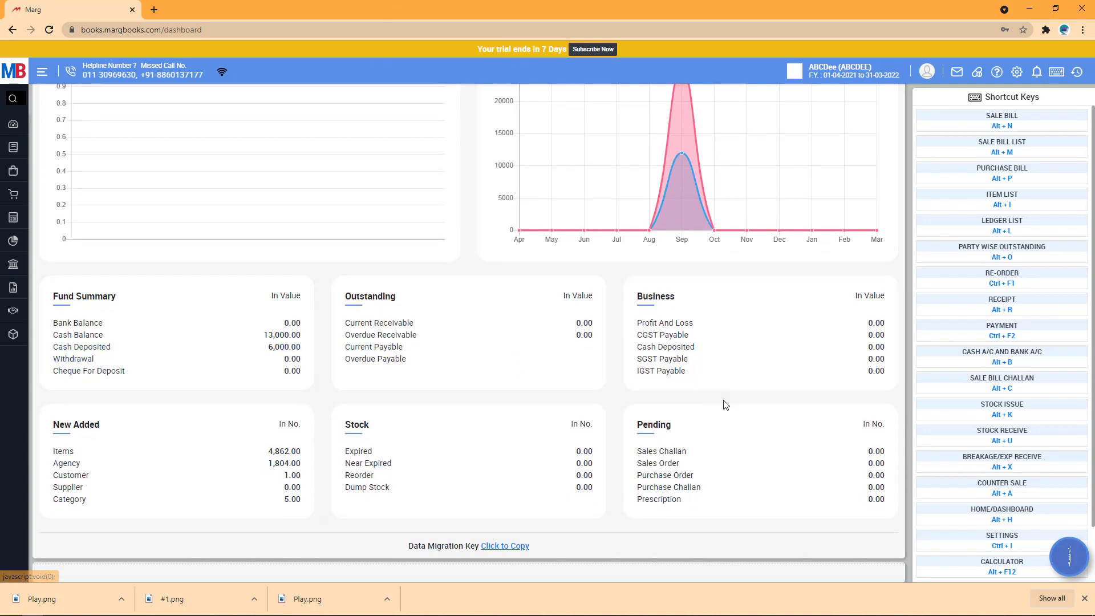
{"action": "scroll", "coordinate": [725, 405], "scroll_direction": "up", "scroll_amount": 3}
{"action": "scroll", "coordinate": [726, 407], "scroll_direction": "down", "scroll_amount": 2}
{"action": "scroll", "coordinate": [725, 405], "scroll_direction": "down", "scroll_amount": 1}
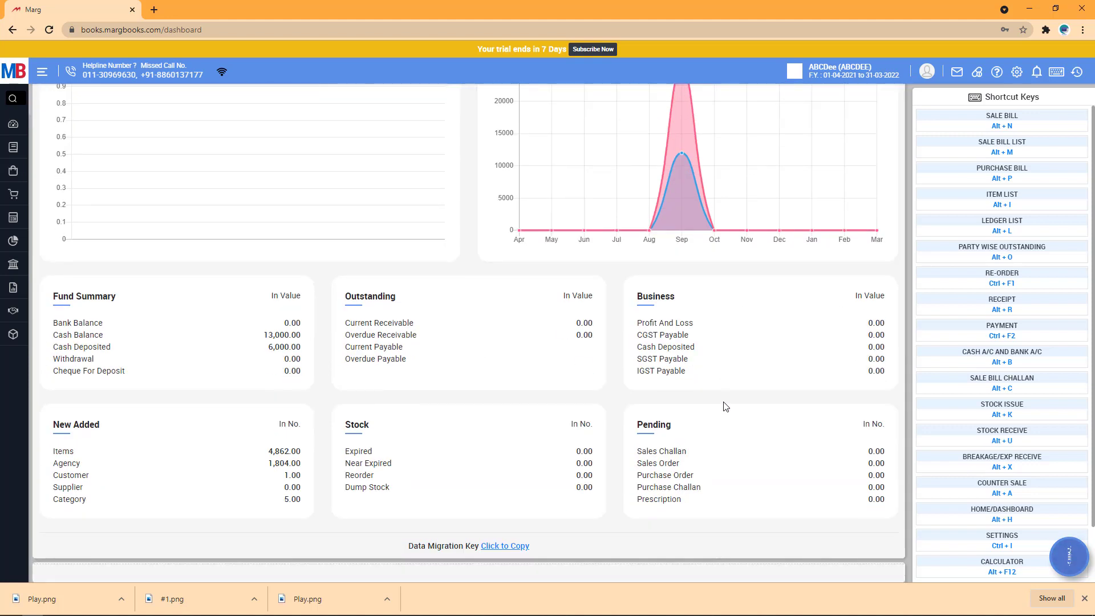
{"action": "scroll", "coordinate": [725, 406], "scroll_direction": "up", "scroll_amount": 3}
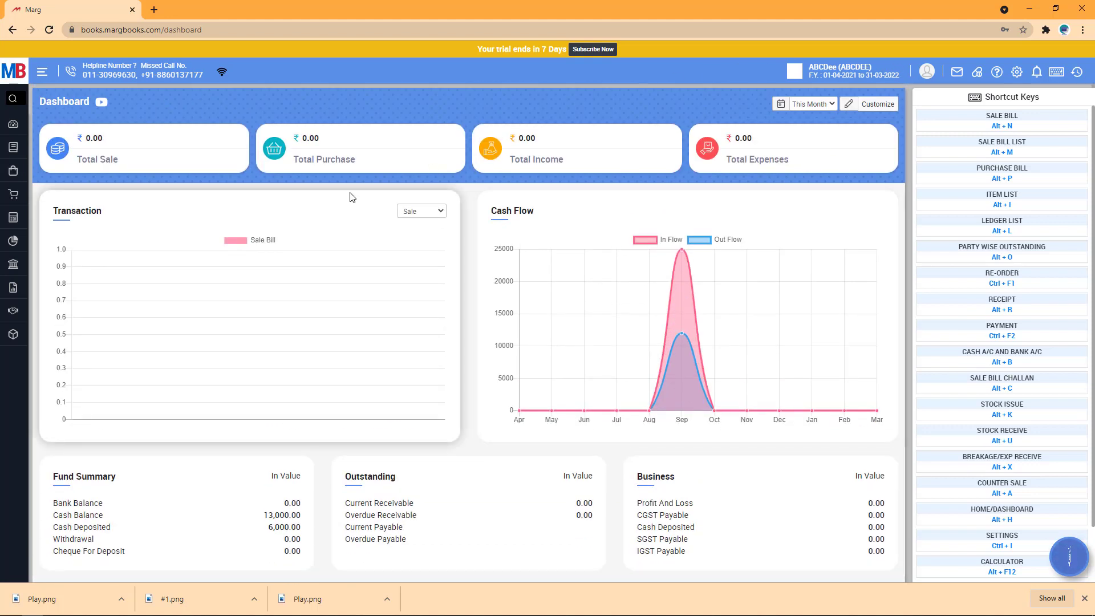
{"action": "mouse_move", "coordinate": [10, 124]}
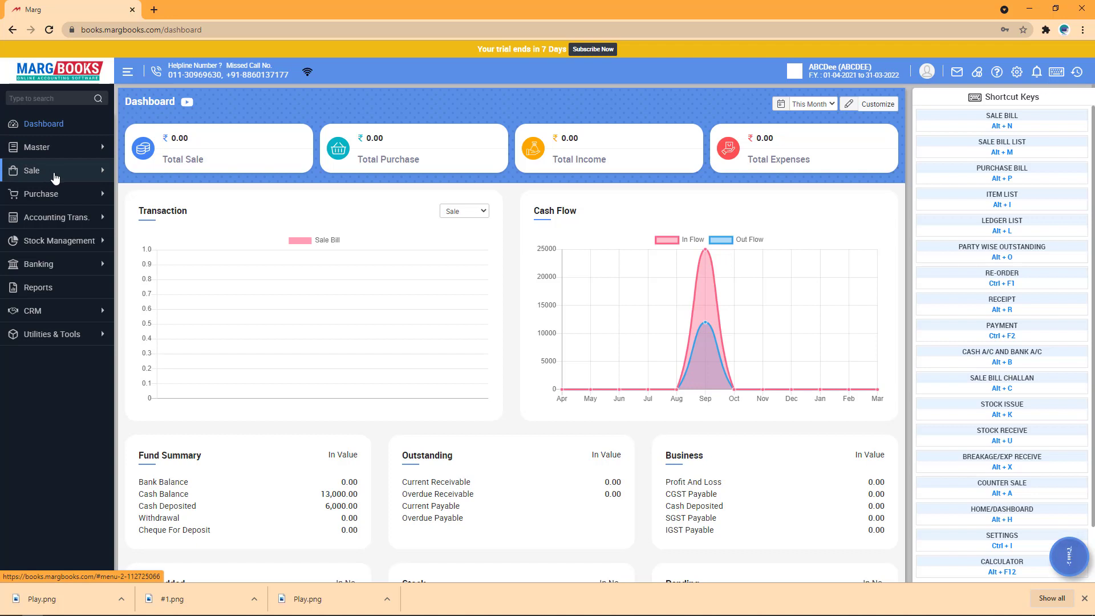
Expand Accounting Trans., Master and Other Master to show Patient, Doctor, Prescription and Station.
{"action": "left_click", "coordinate": [75, 219]}
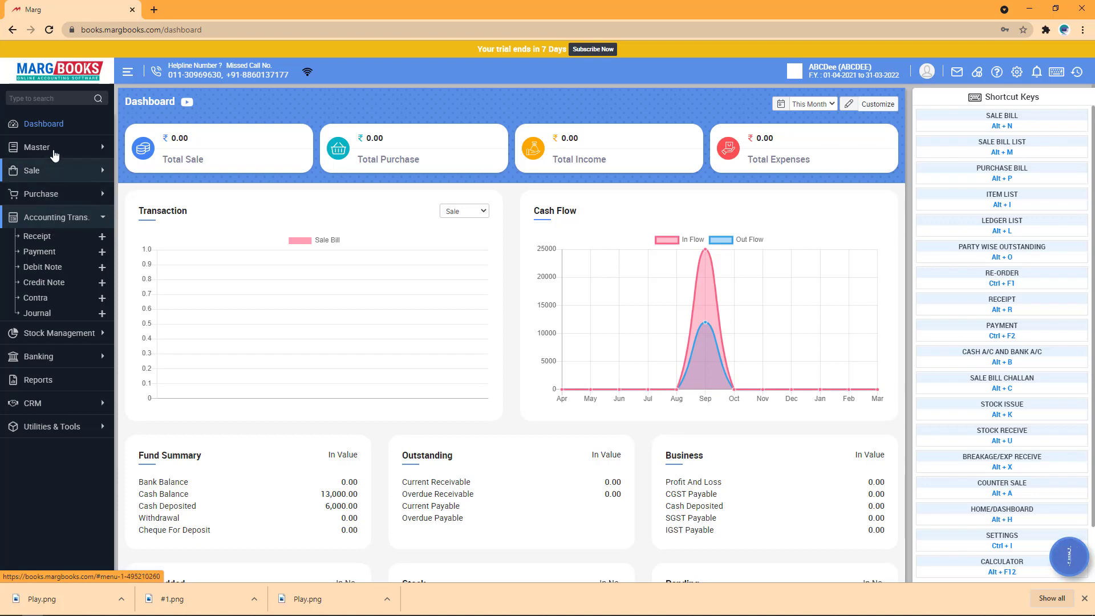
{"action": "left_click", "coordinate": [37, 147]}
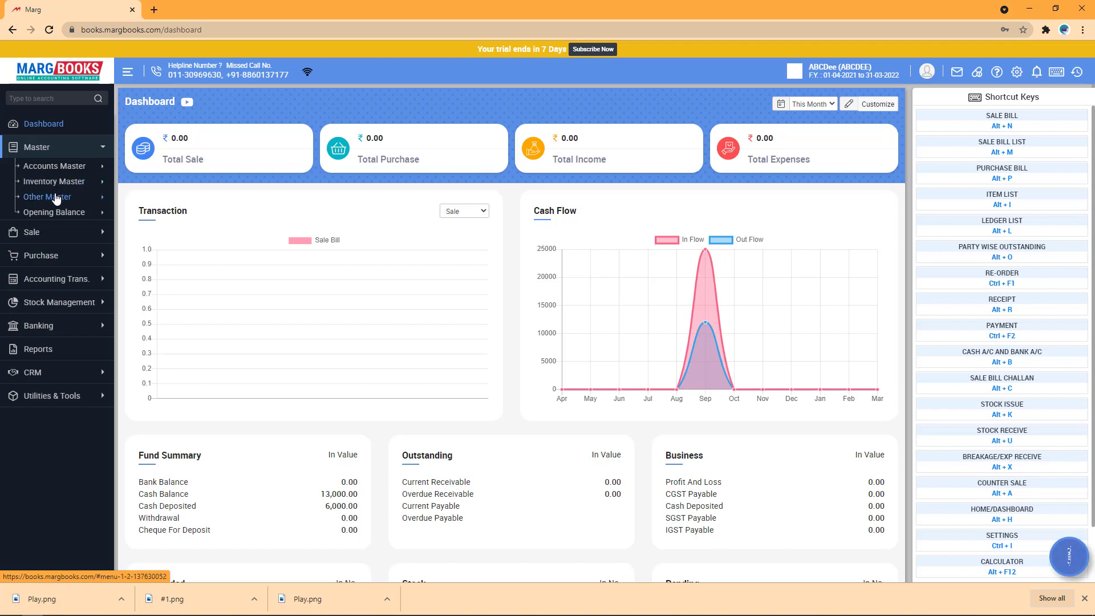
{"action": "left_click", "coordinate": [56, 198]}
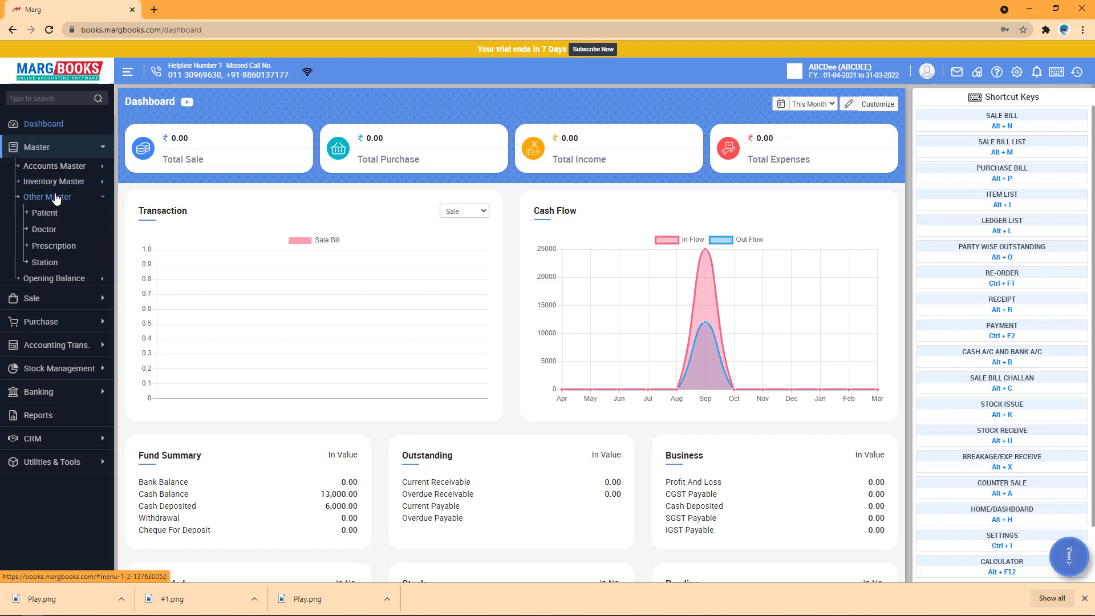